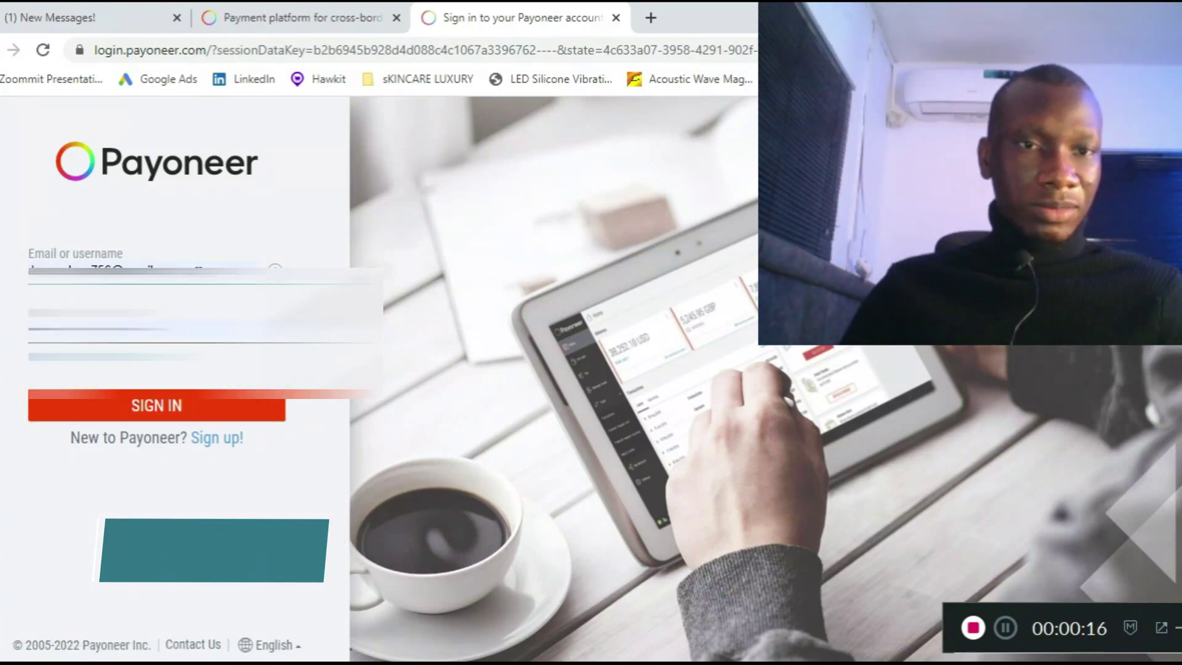
- Fill in the Payoneer sign-in page with the account email and password
click(92, 327)
- Sign in, then start a new payment request from the Get paid section
click(163, 408)
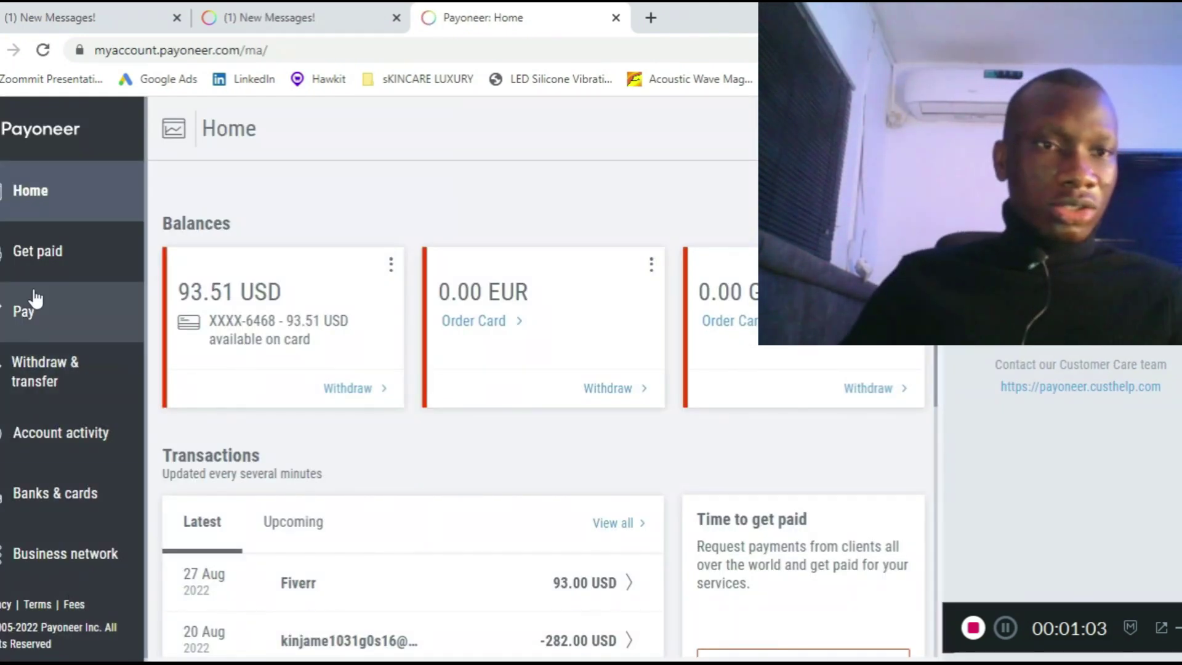
click(52, 264)
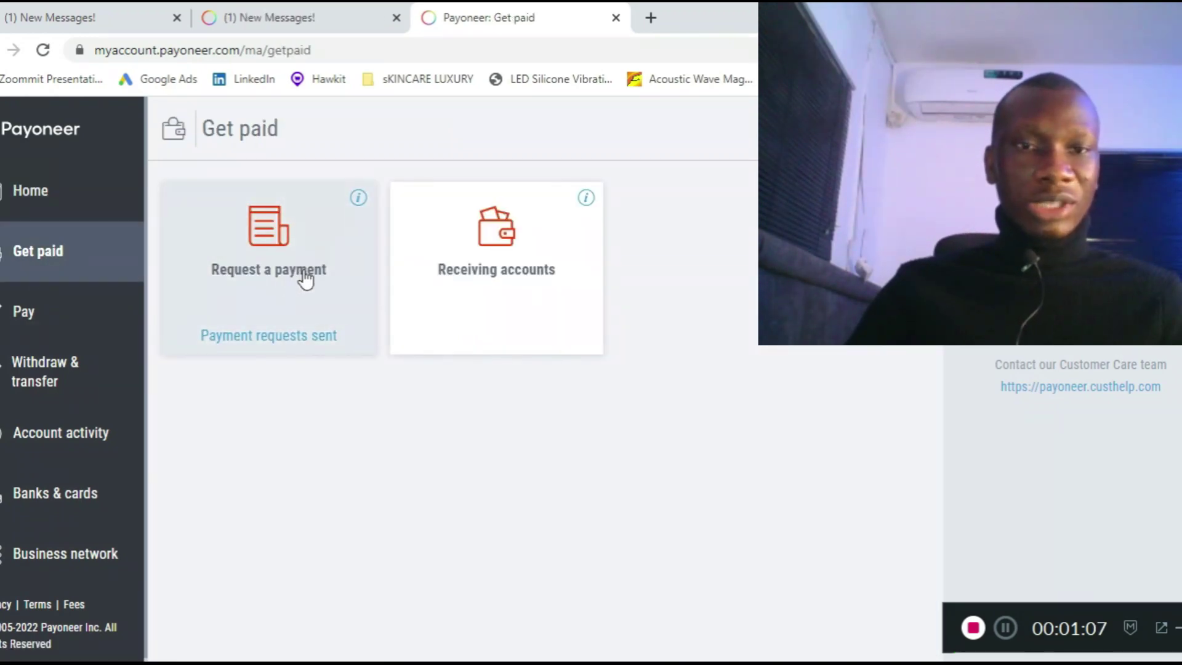
click(306, 279)
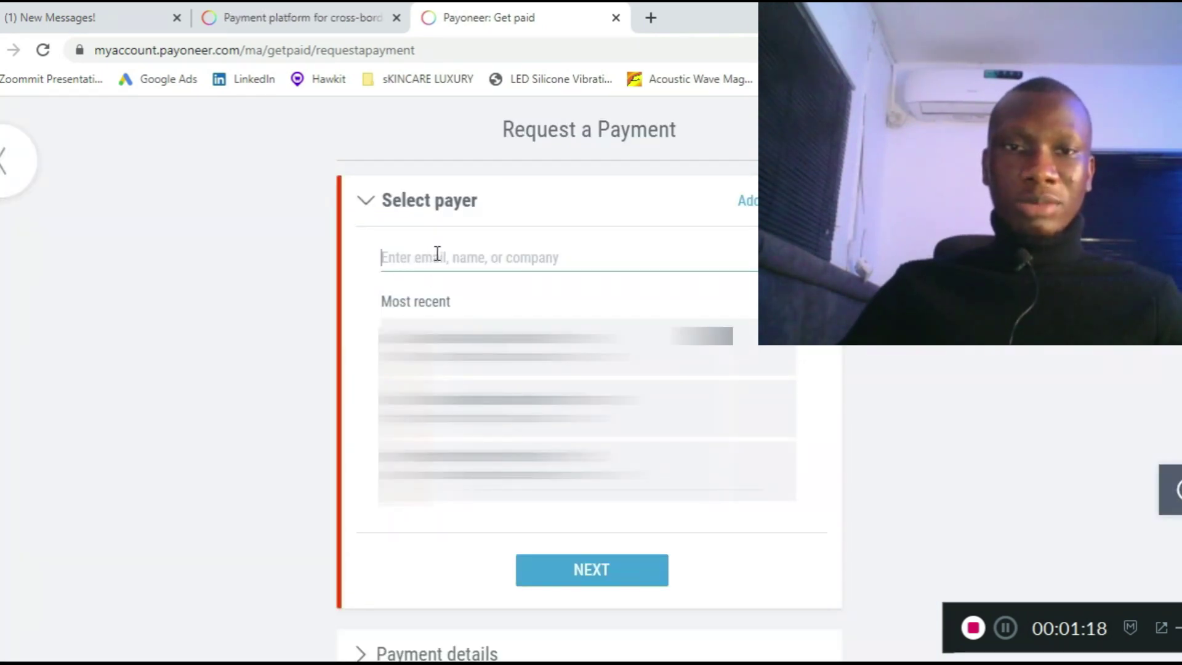
click(465, 251)
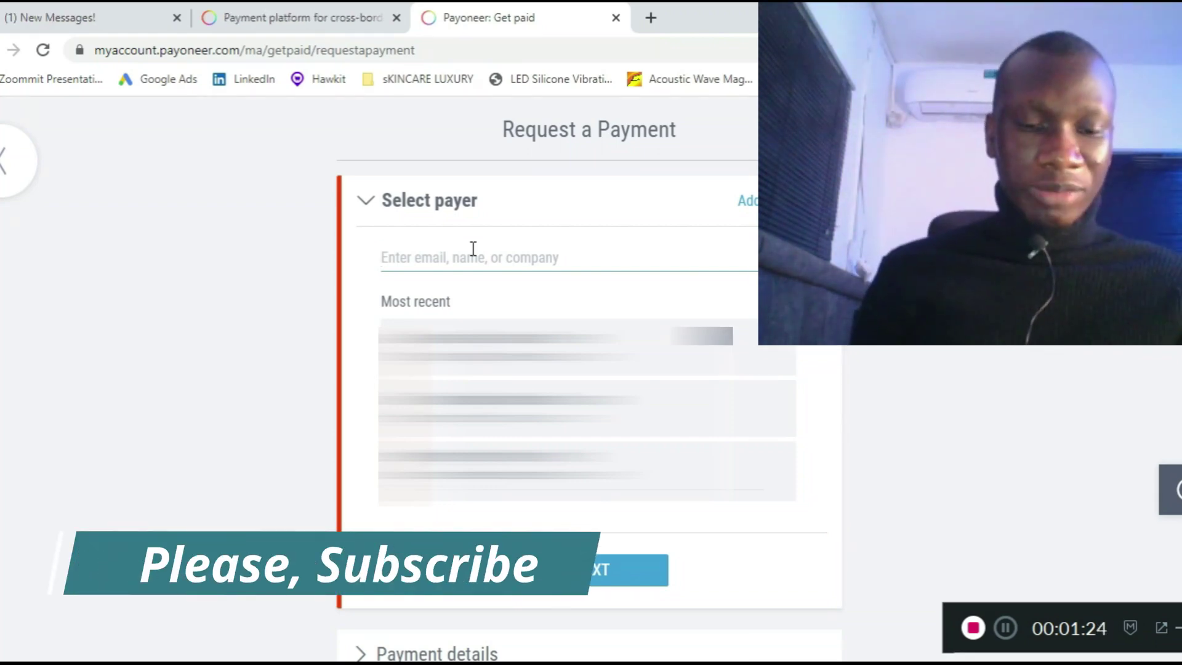
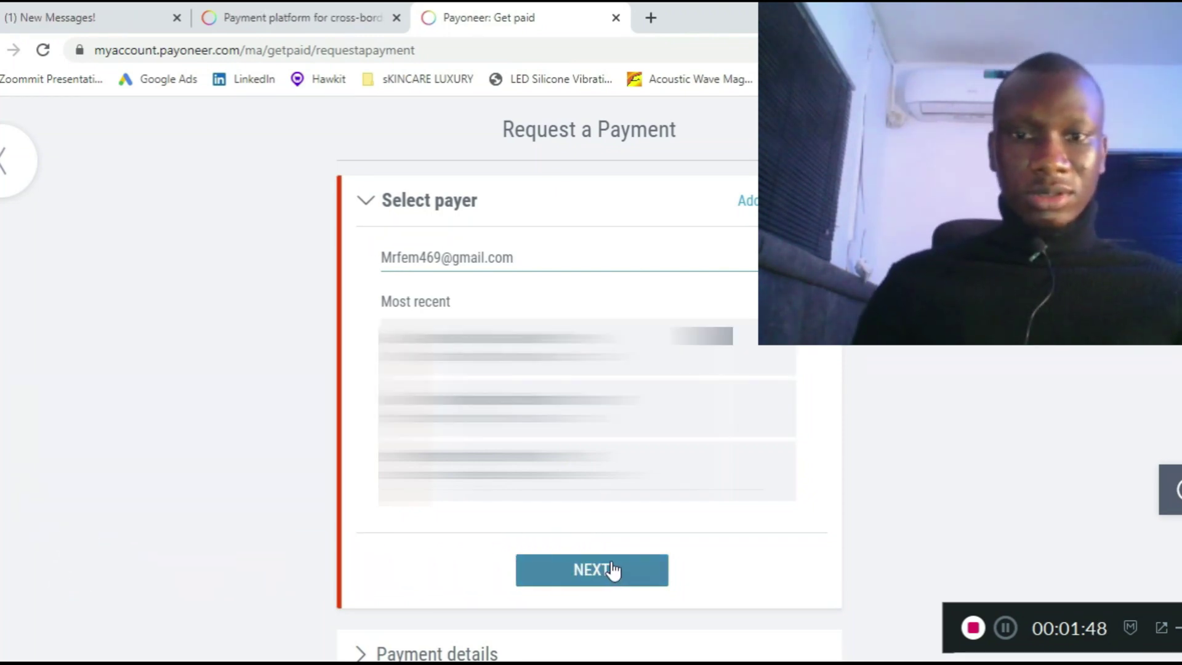
- Enter the new payer's email address and continue to the payer details form
click(607, 569)
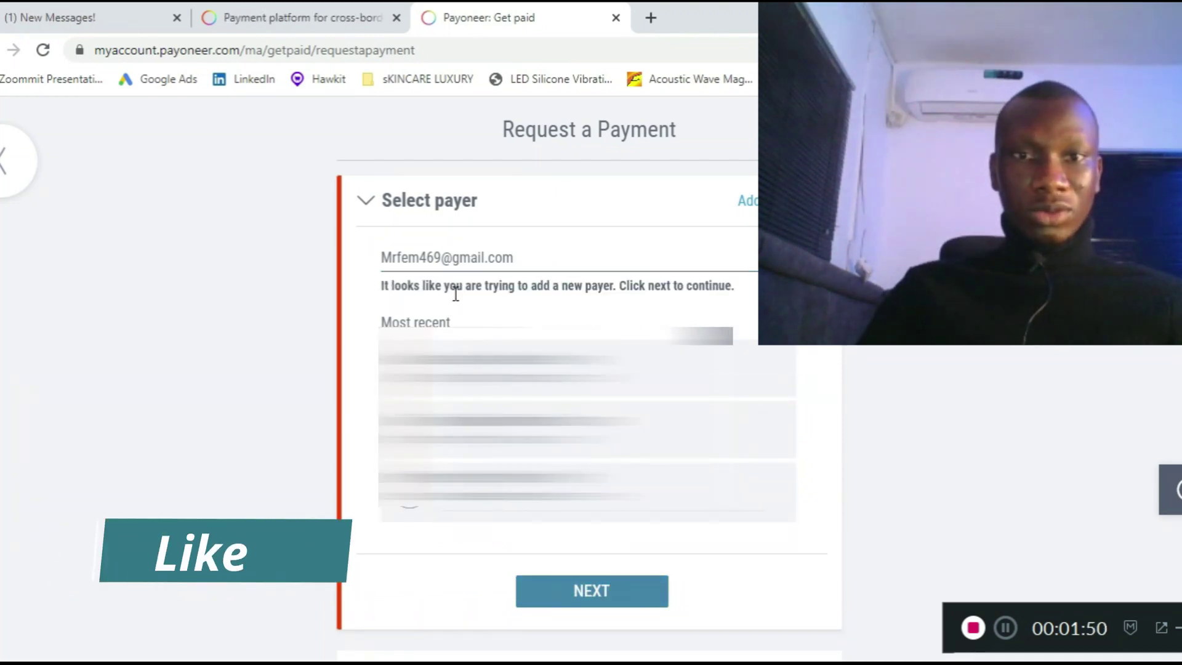
click(620, 594)
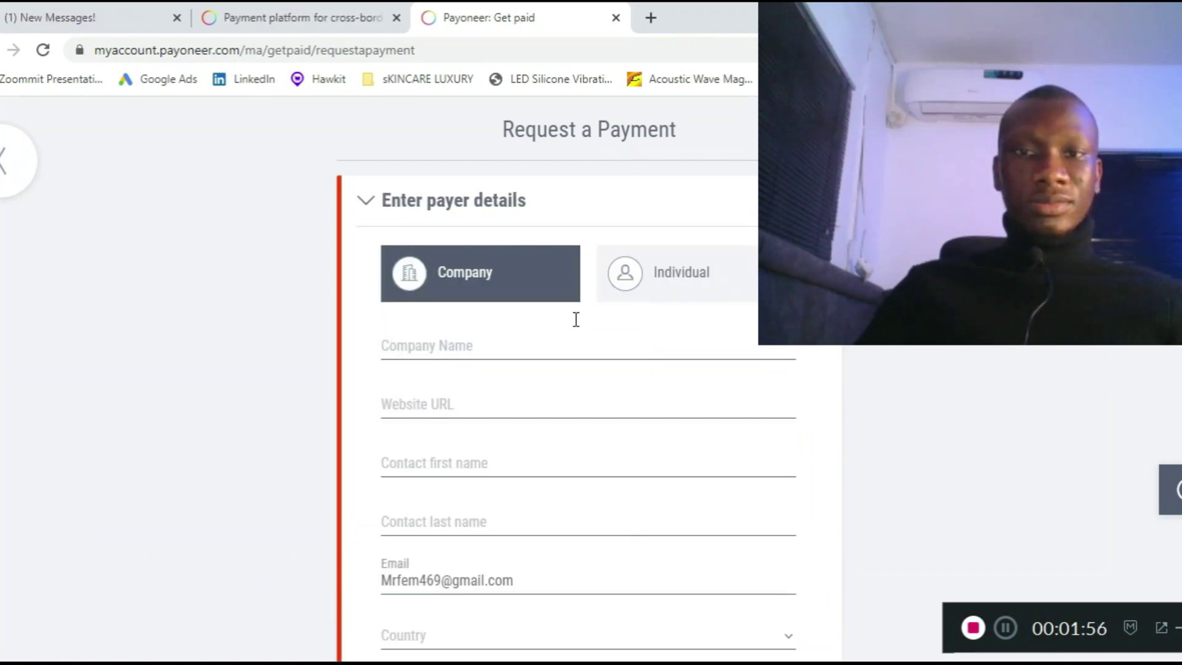
- Set the payer type to Individual after briefly switching to Company
click(680, 300)
click(499, 268)
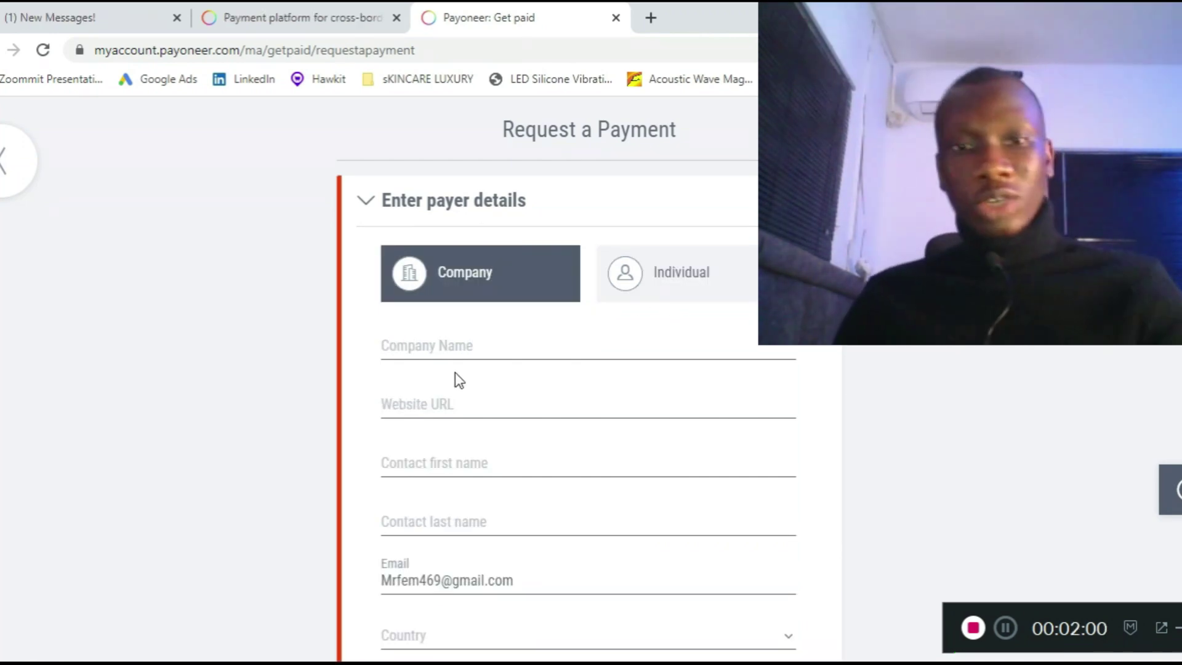
scroll(497, 349, down, 2)
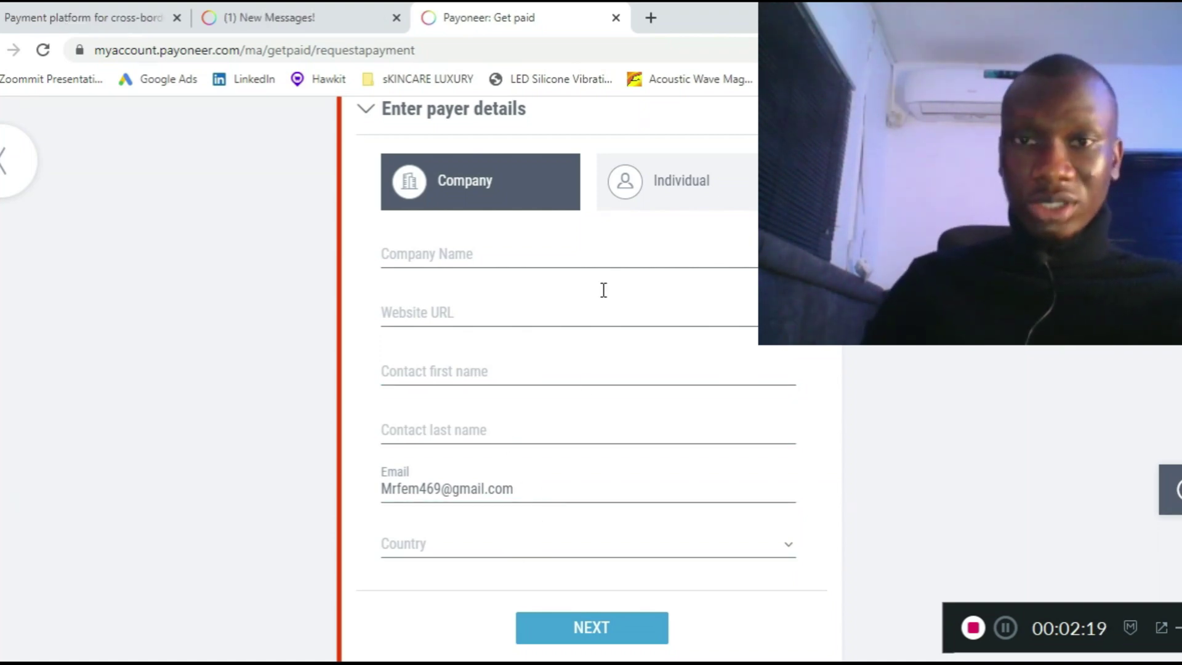
click(681, 193)
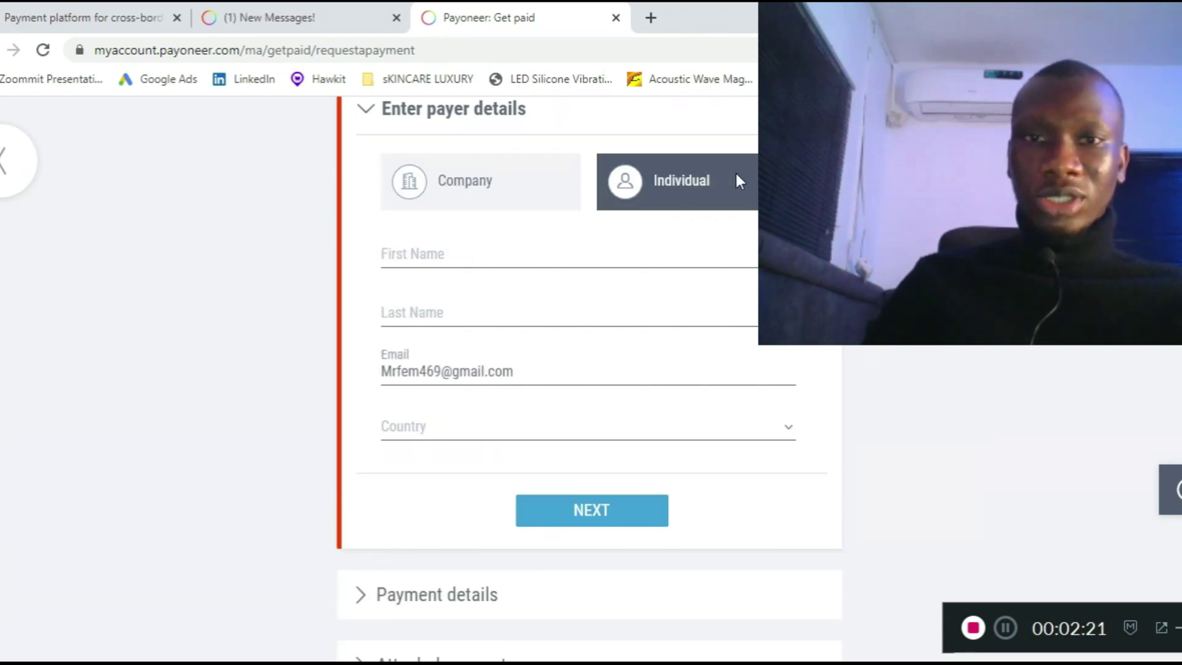
- Enter the payer's first name and last name
click(443, 249)
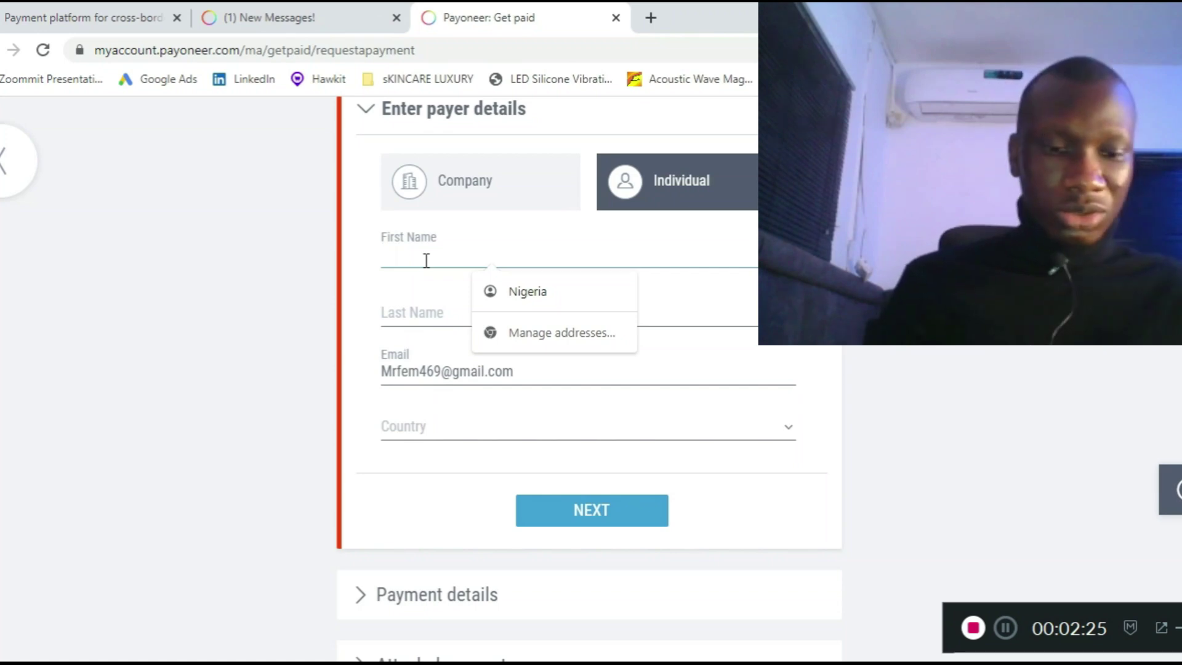
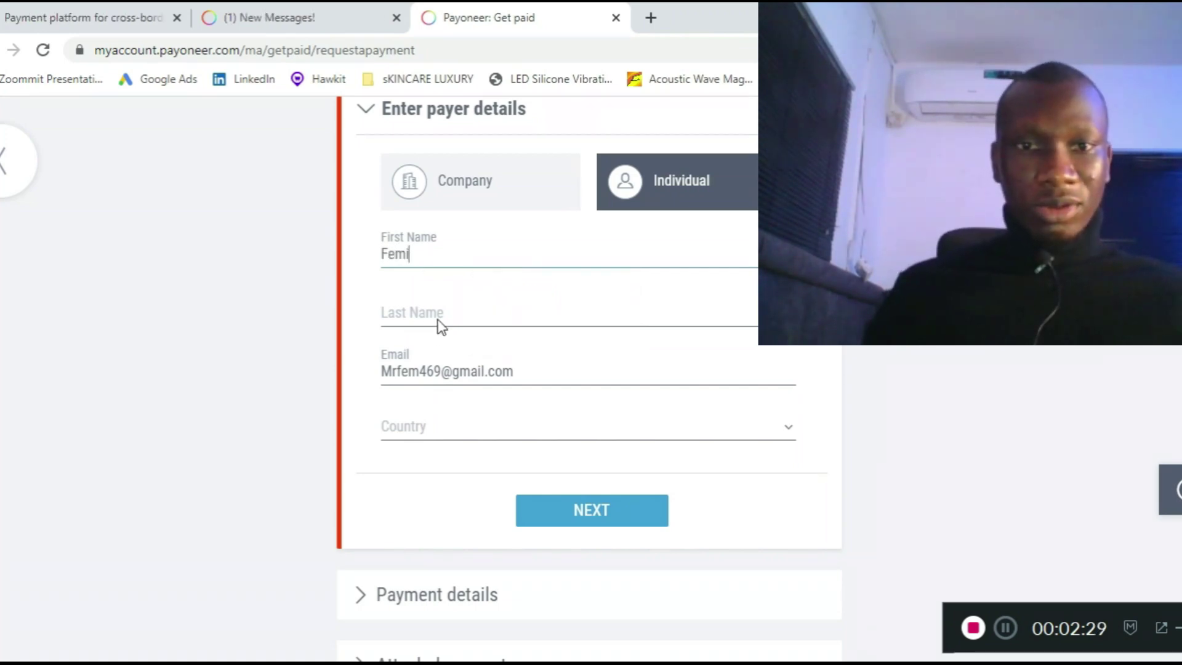
click(441, 320)
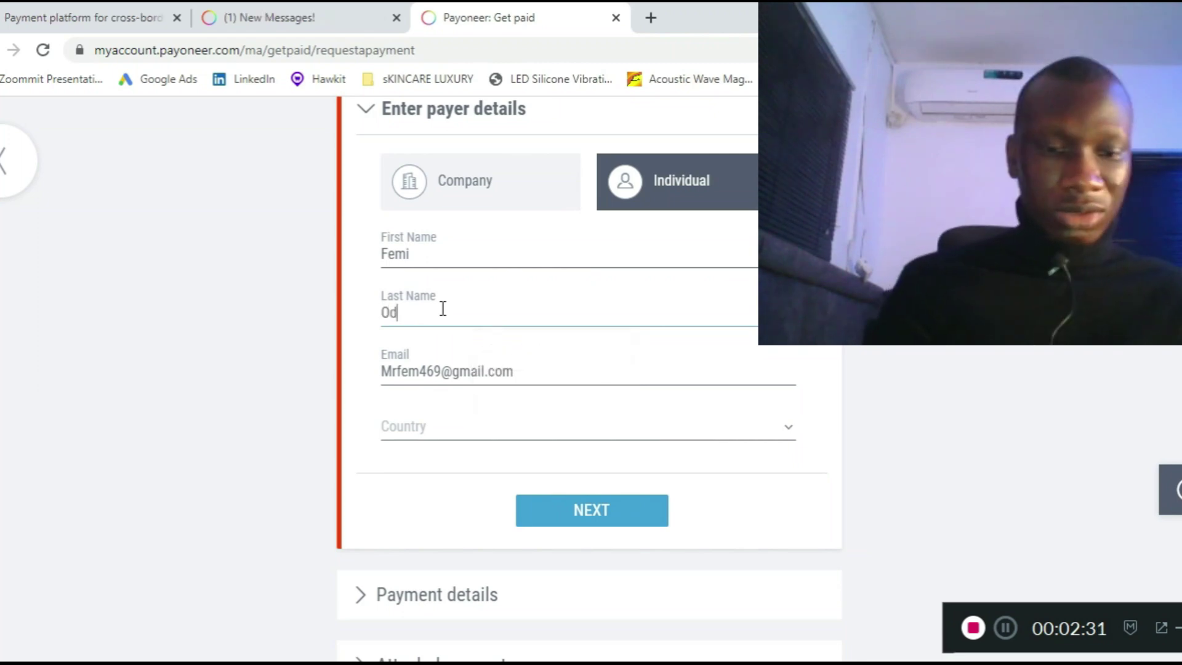
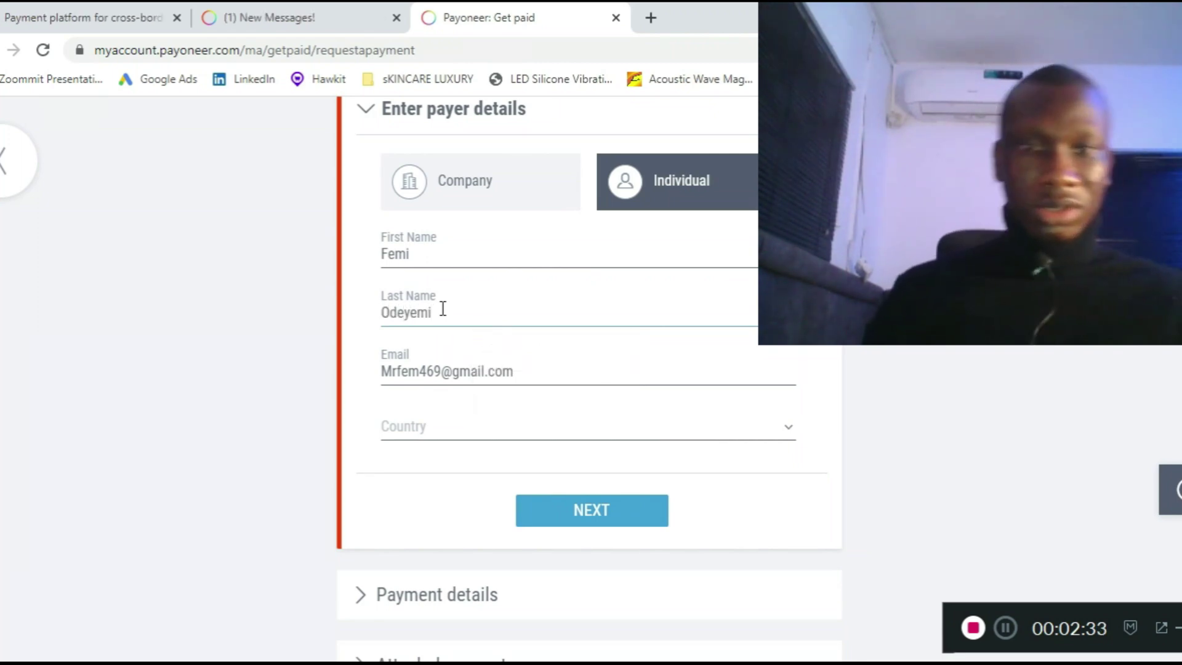
- Set the payer's country to United States of America and state to Florida, then continue
click(452, 434)
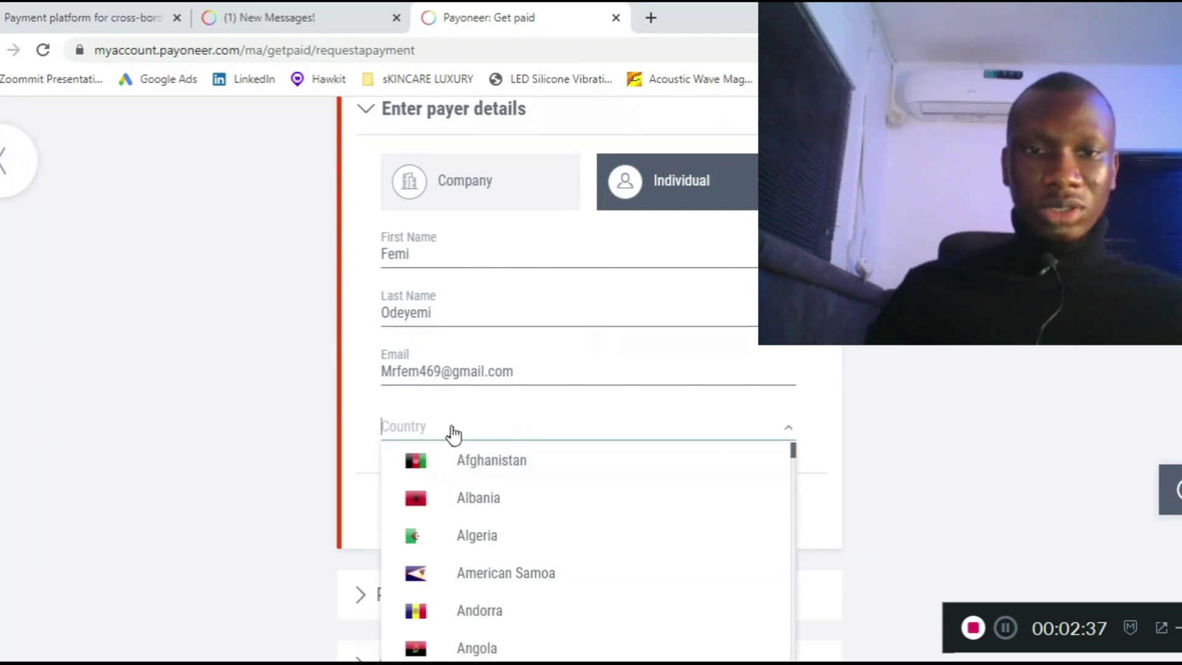
text(u)
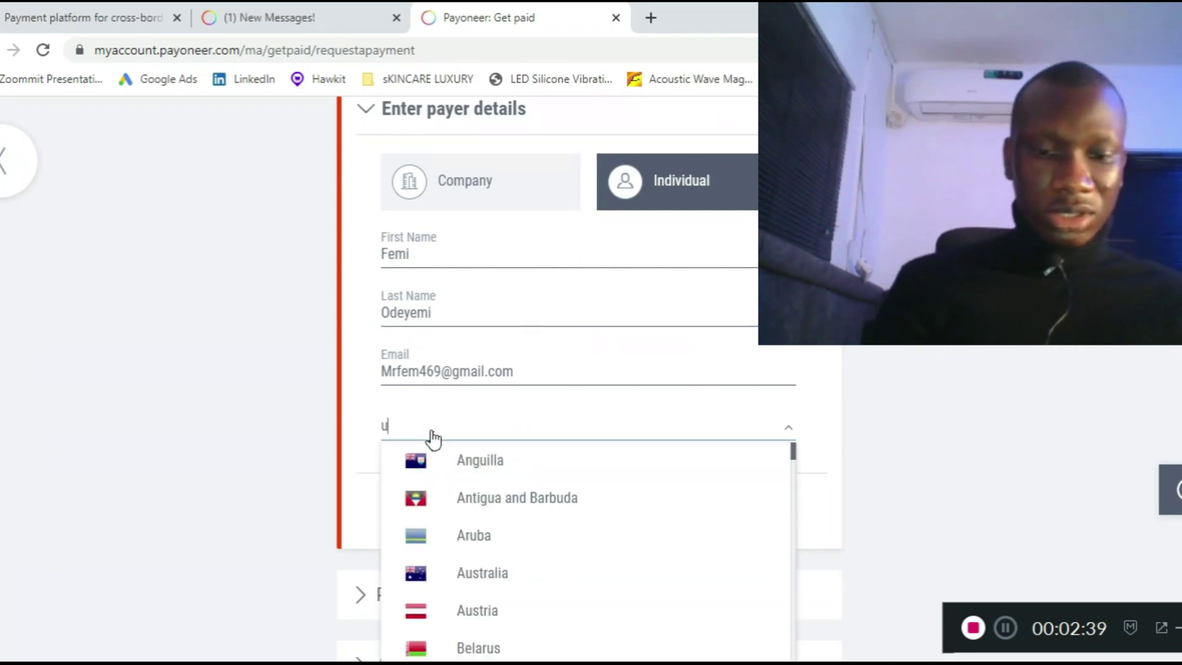
text(nite)
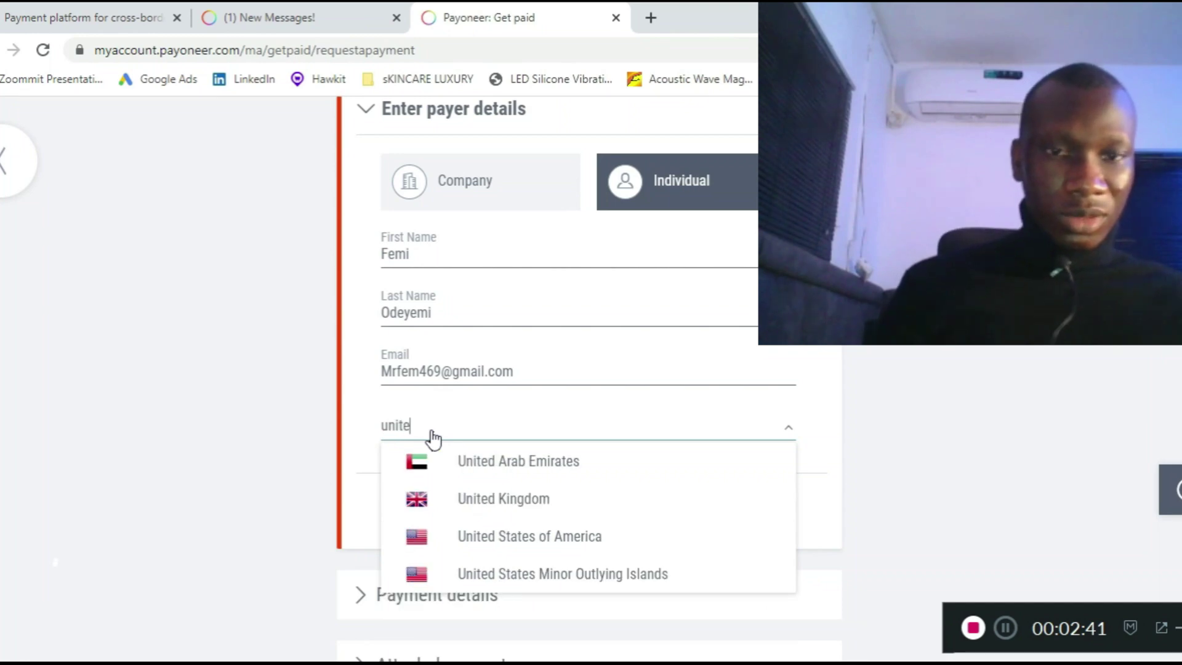
click(456, 536)
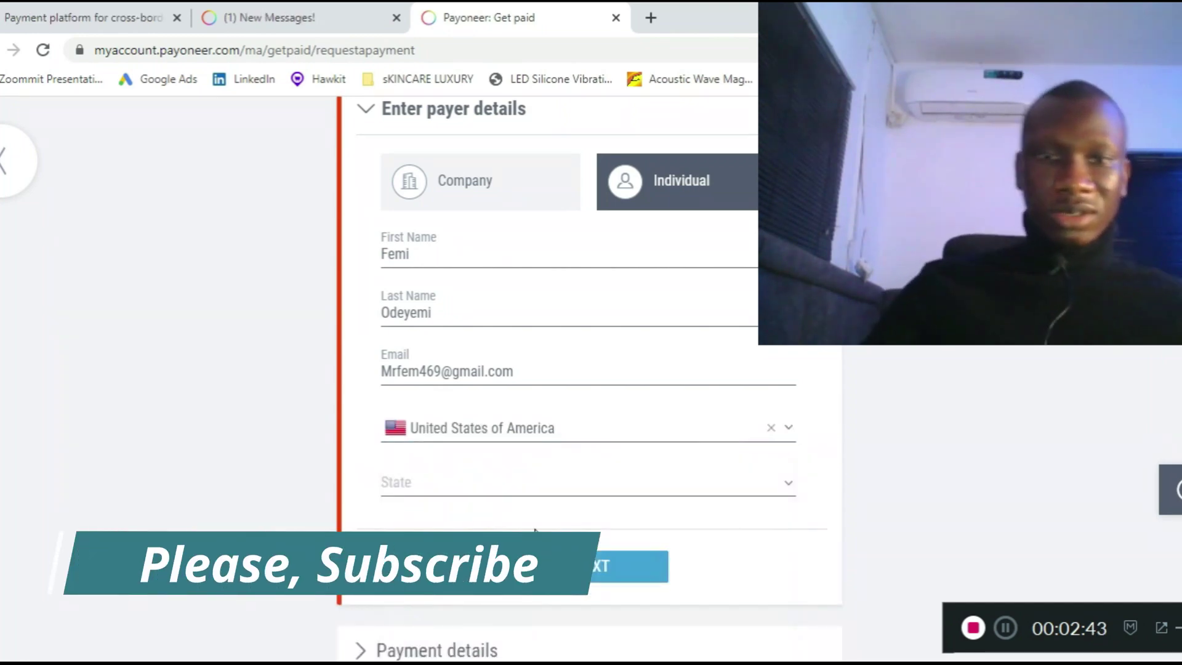
click(464, 486)
scroll(555, 548, down, 5)
scroll(936, 395, down, 3)
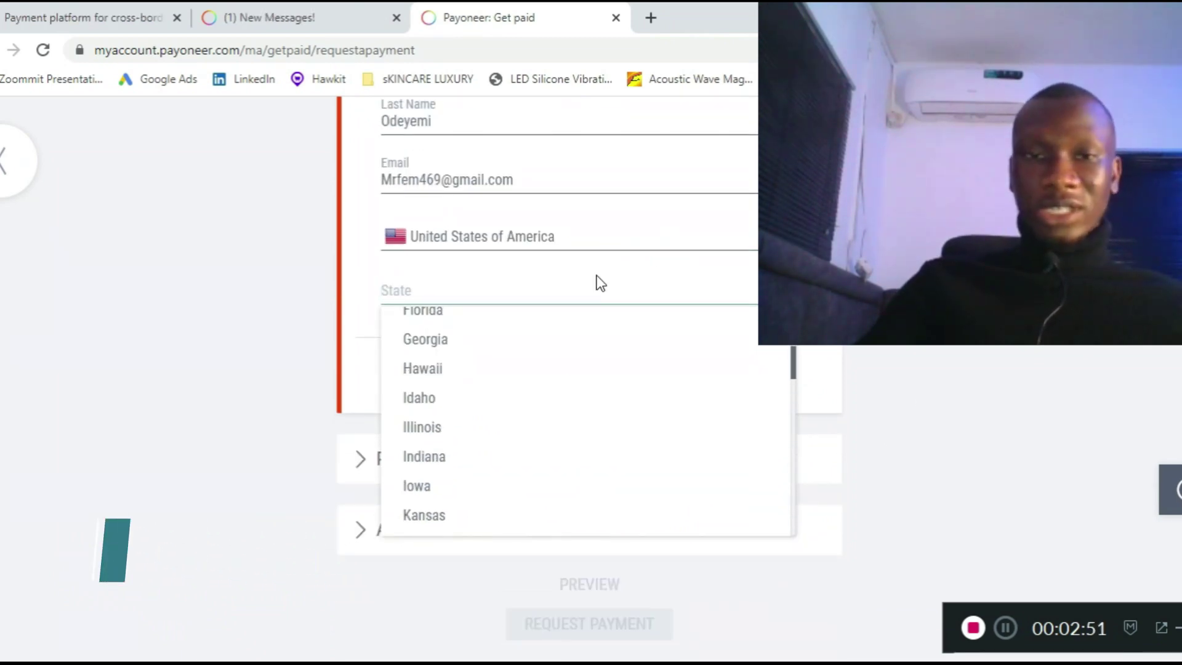
scroll(478, 361, up, 2)
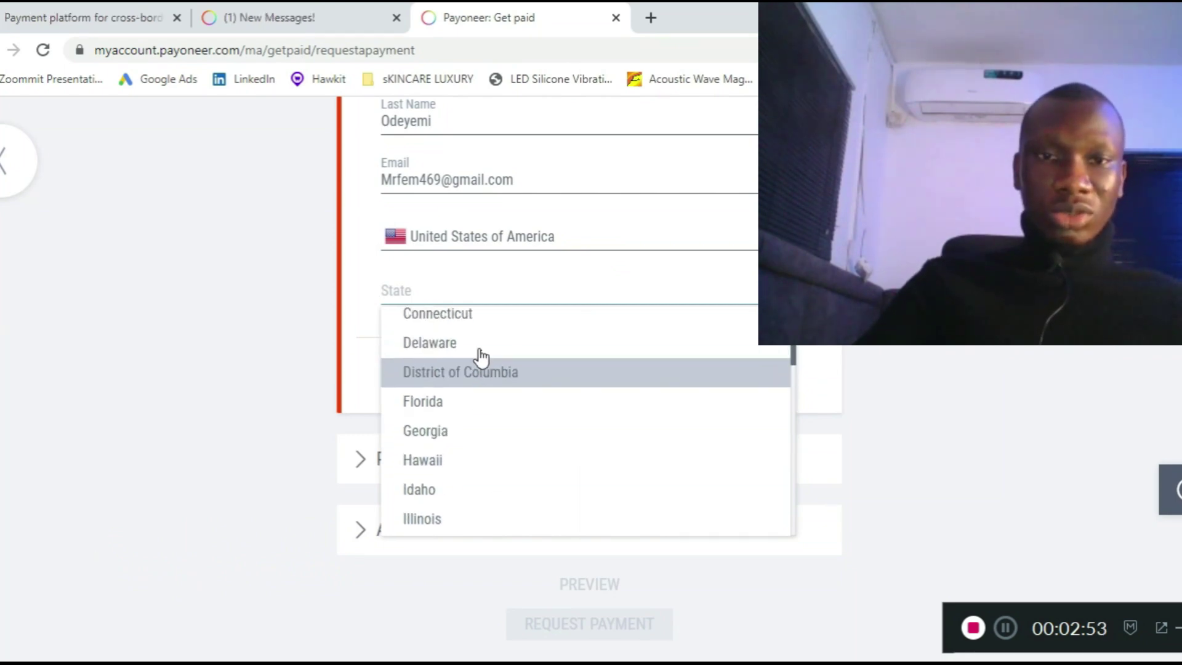
click(484, 403)
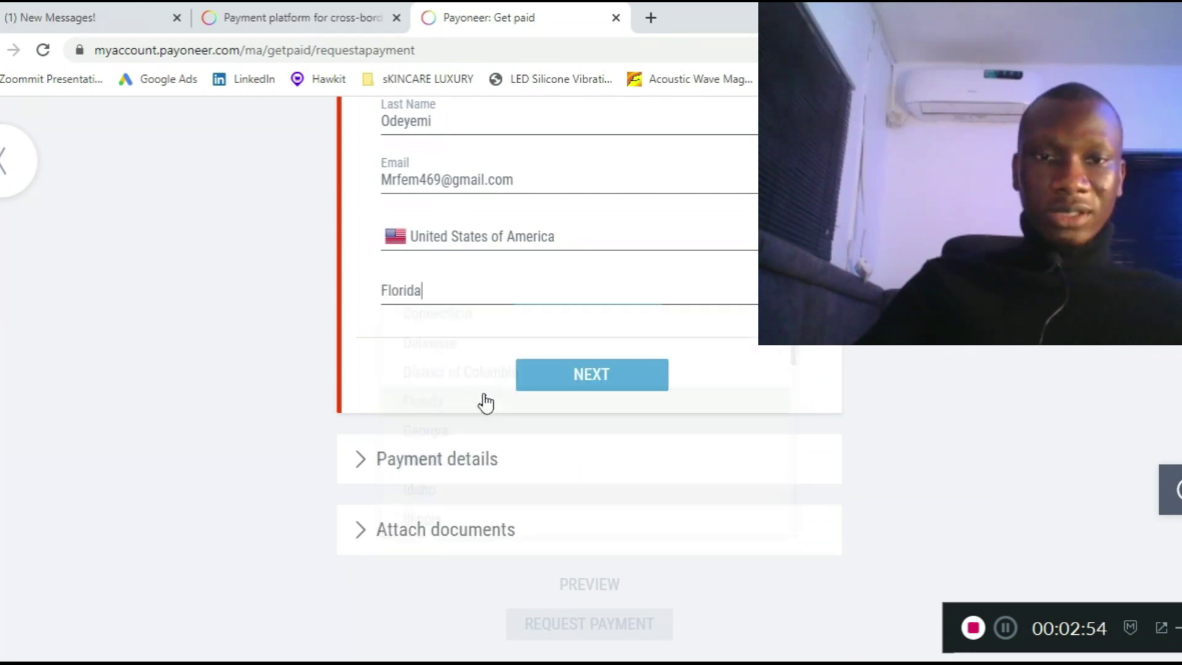
click(587, 383)
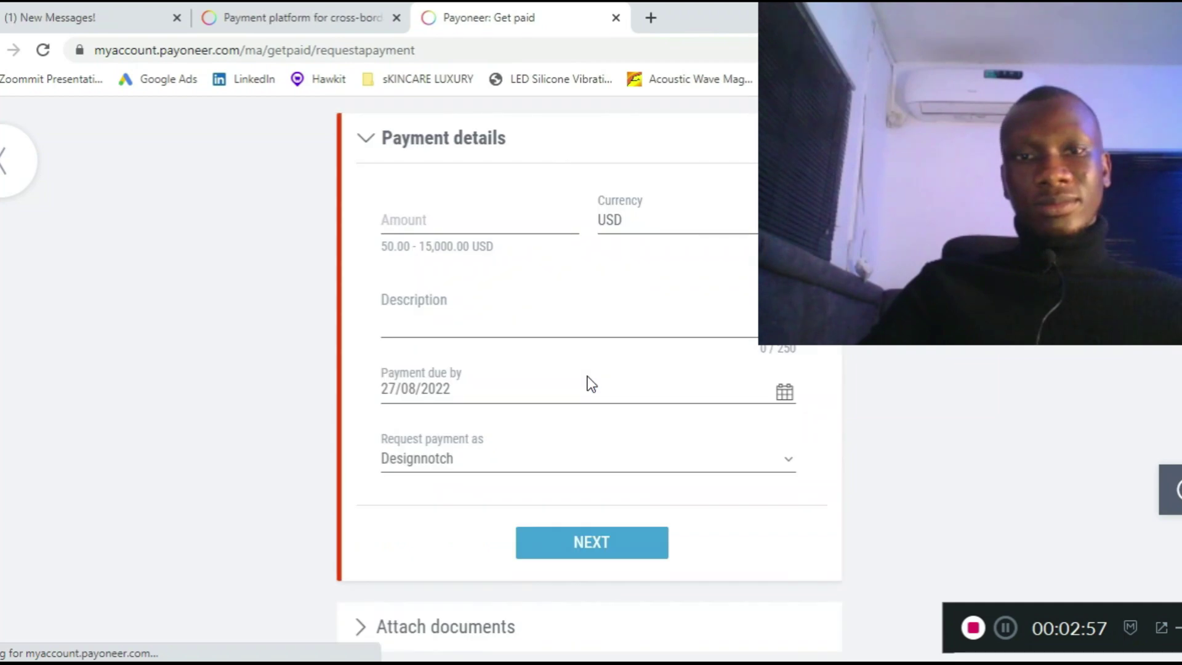
- Enter a payment amount of 150 USD and the description 'Logo design'
click(423, 221)
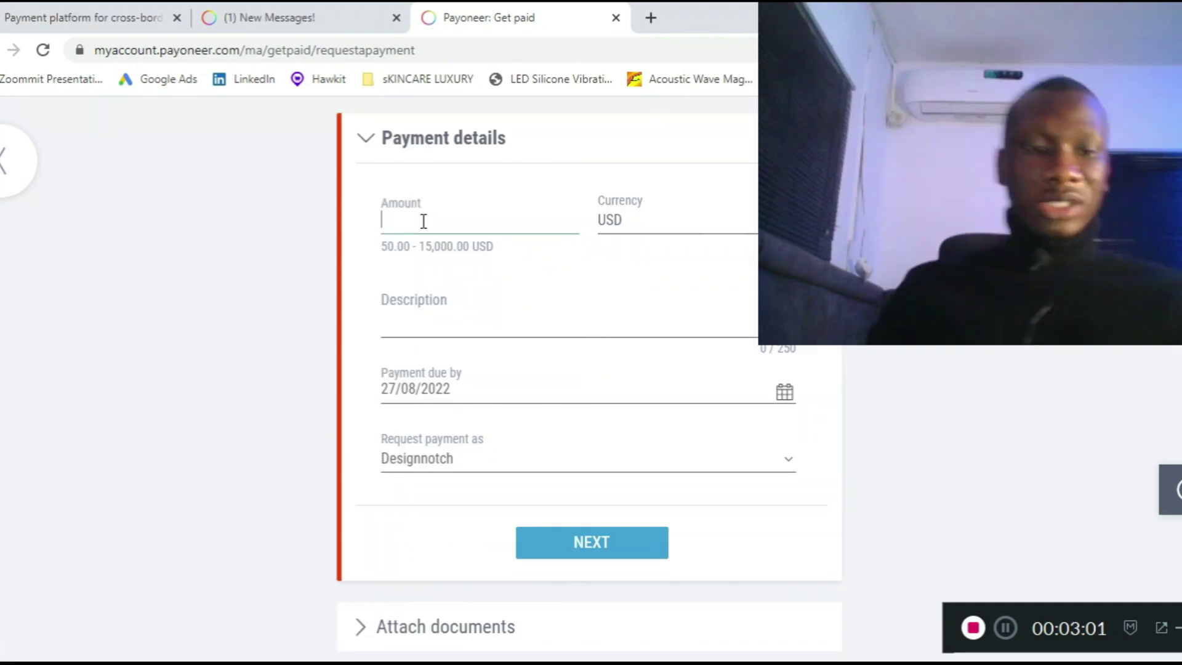
text(150)
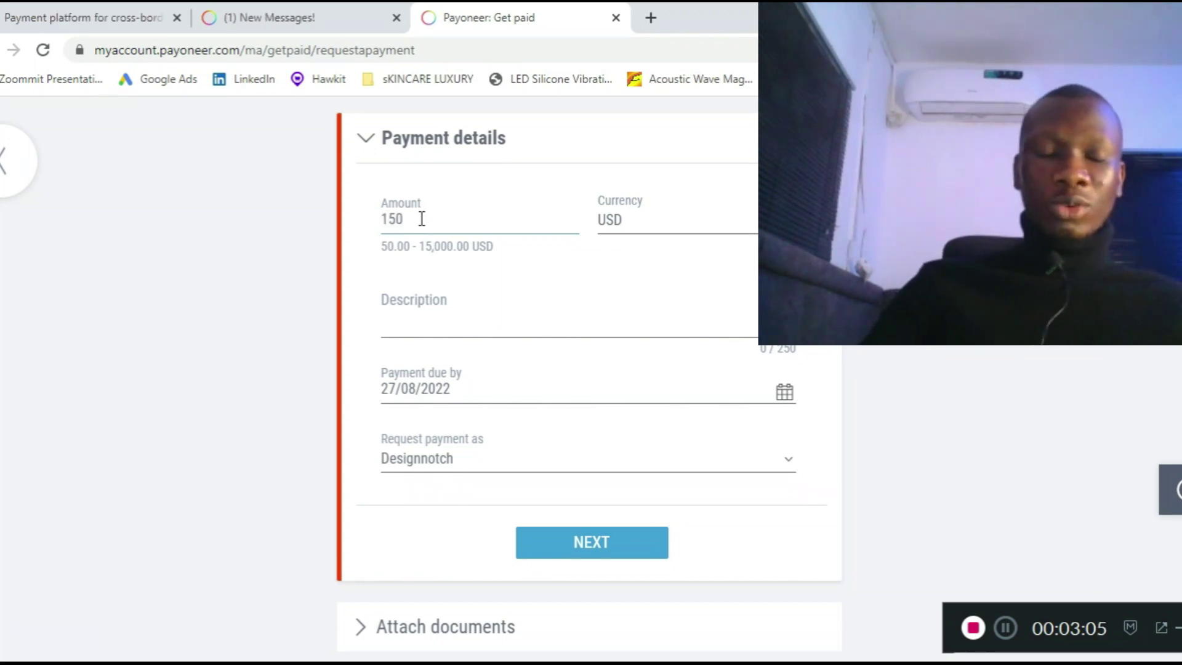
click(439, 326)
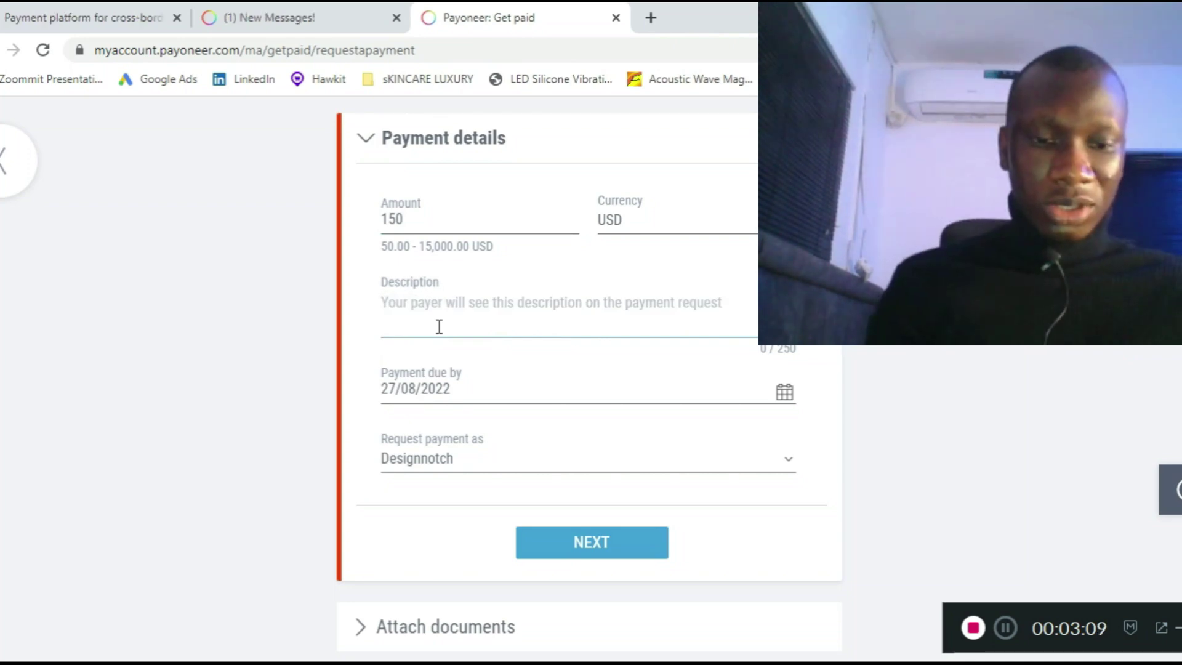
text(Logo)
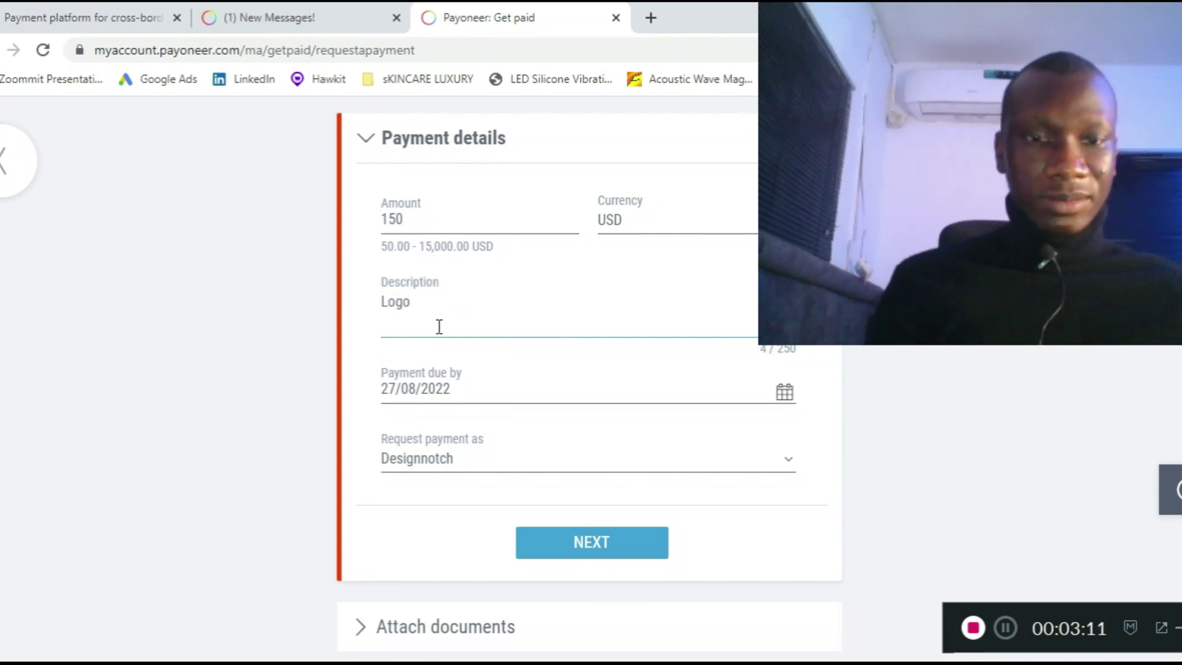
text( design)
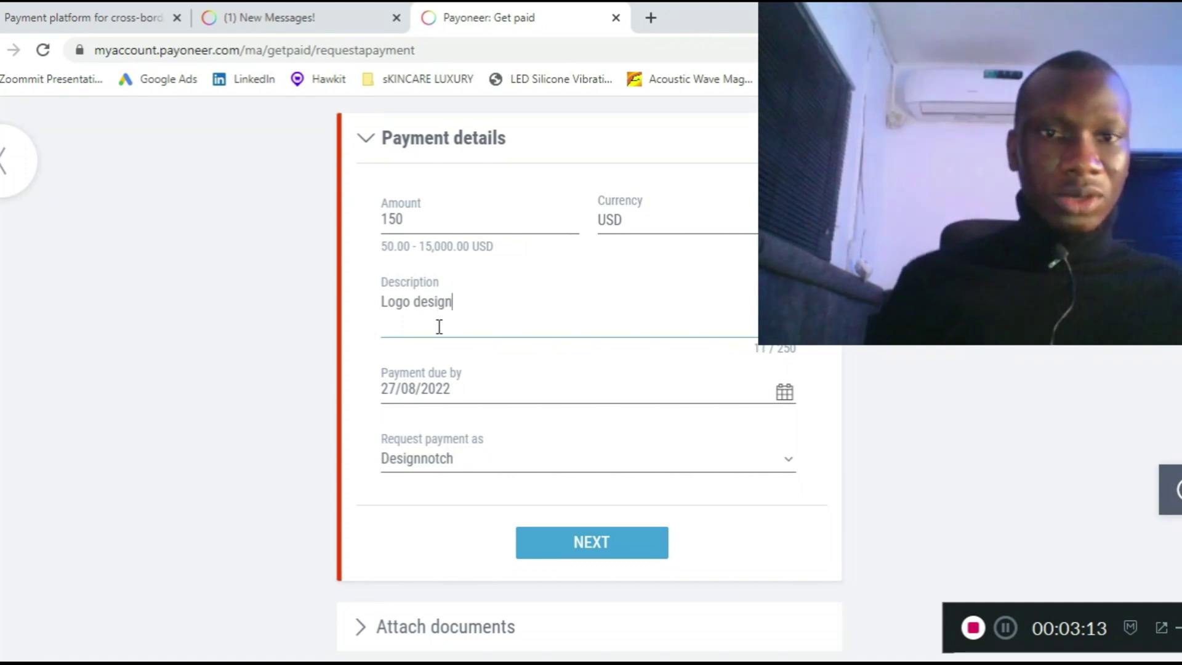
- Change the payment due date to 29/08/2022
click(501, 392)
click(394, 389)
key(BackSpace)
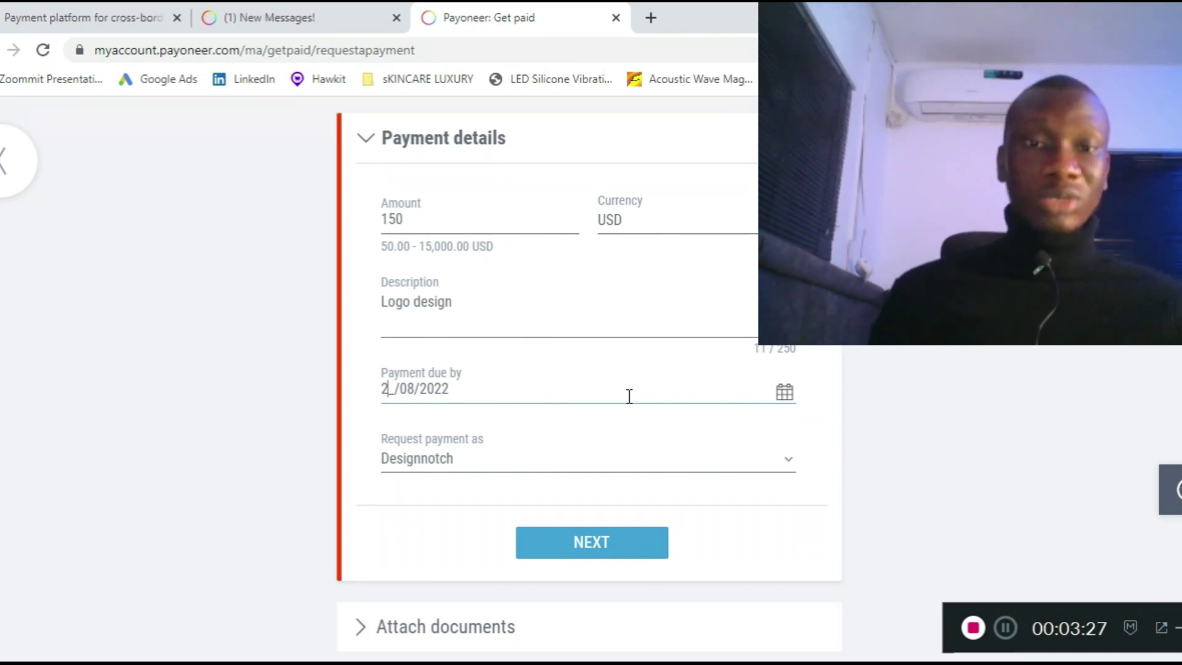
key(BackSpace)
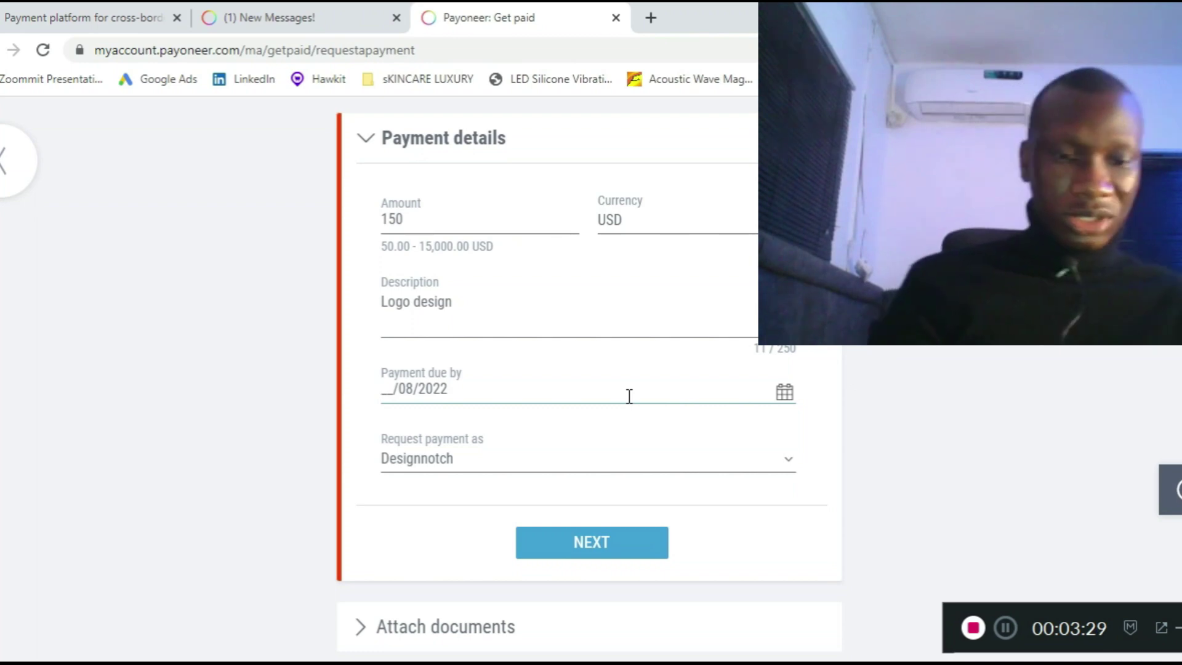
text(29)
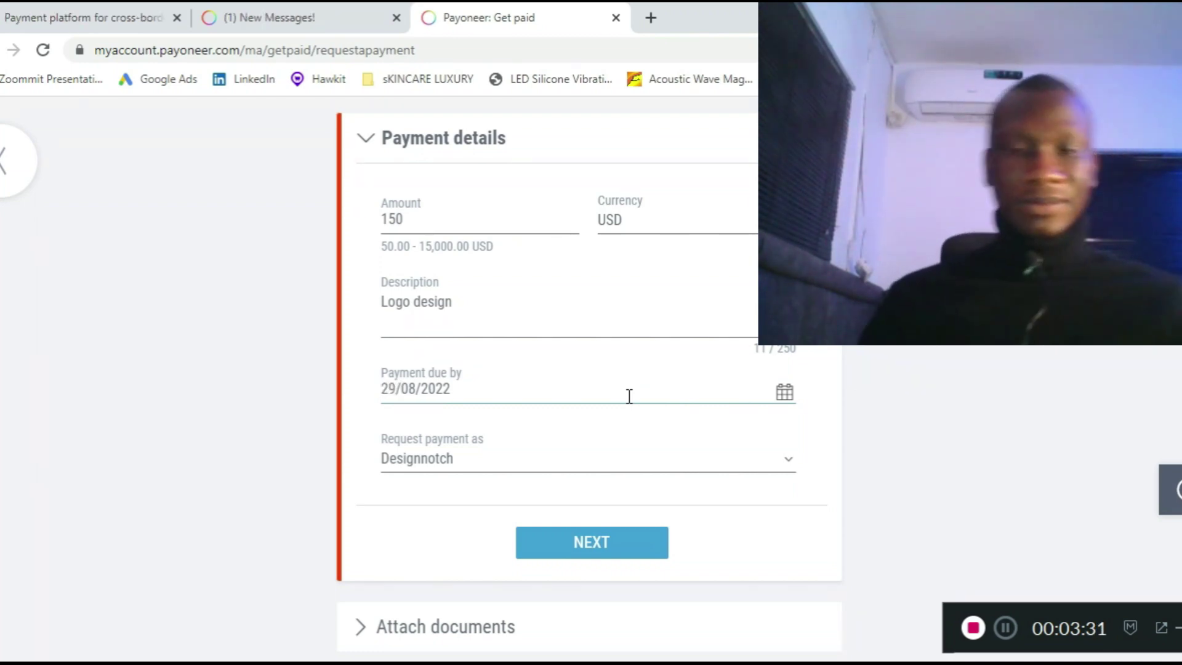
click(515, 471)
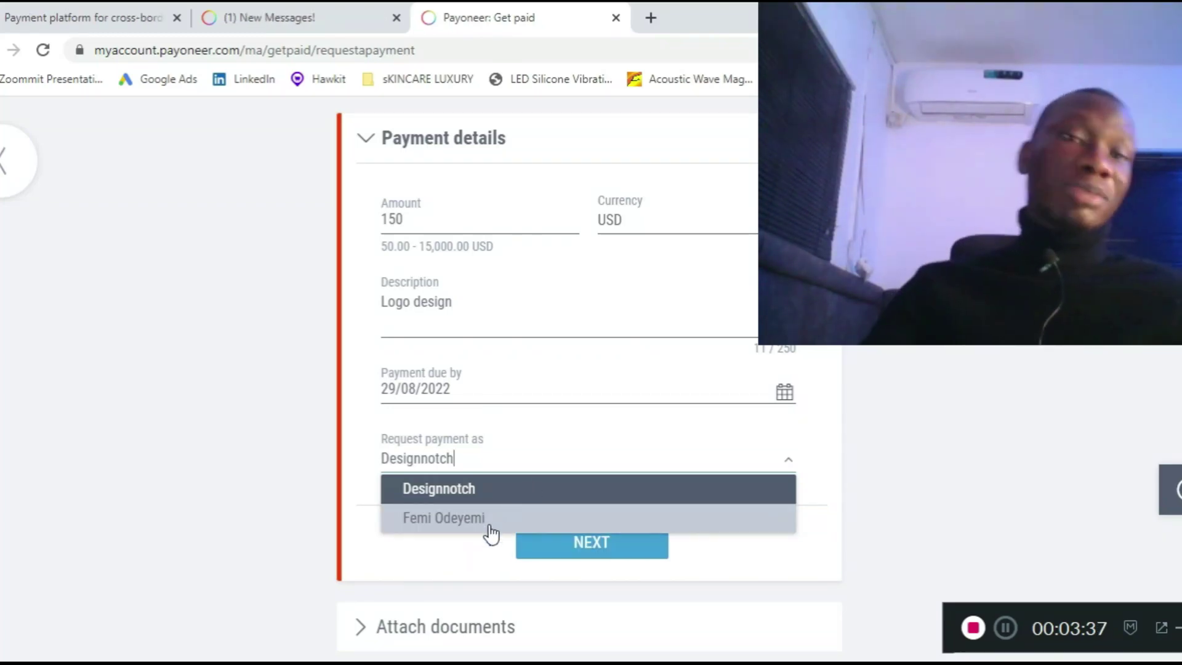
scroll(586, 271, up, 2)
scroll(585, 271, up, 3)
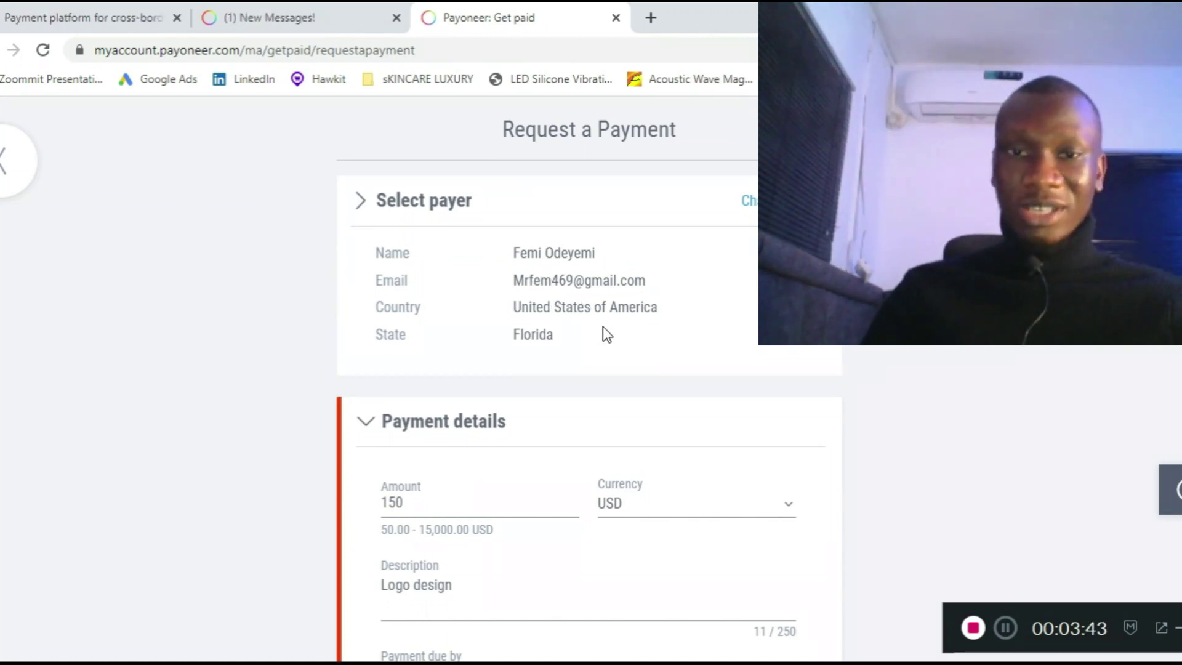
scroll(603, 327, down, 3)
scroll(614, 327, down, 3)
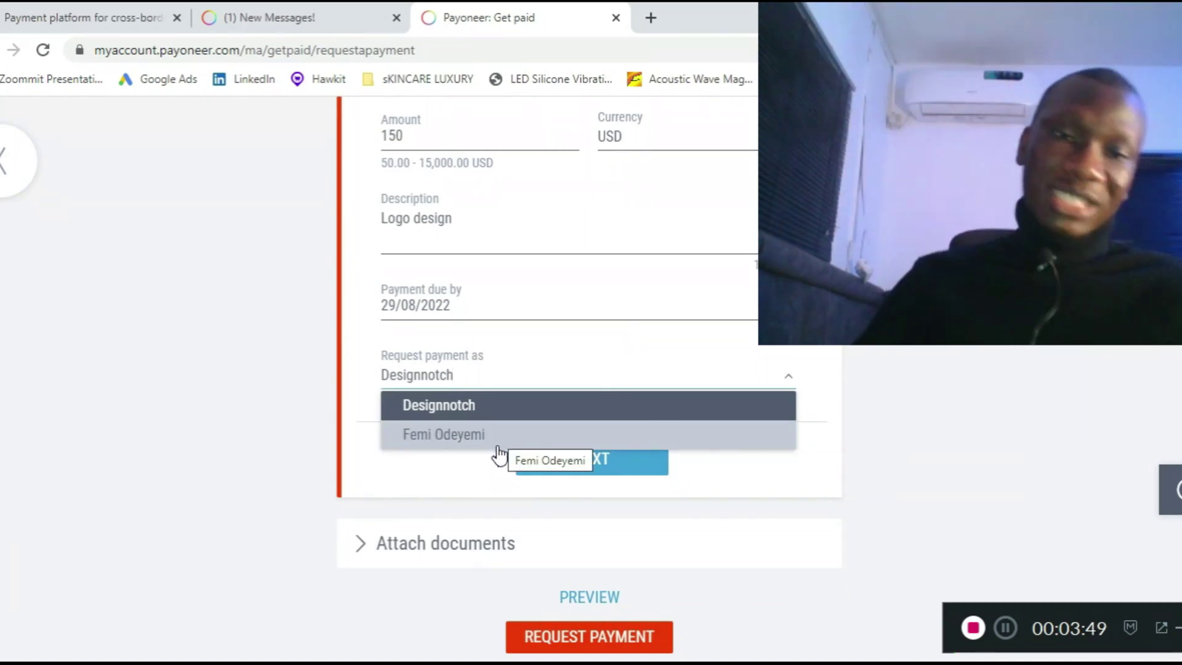
click(533, 405)
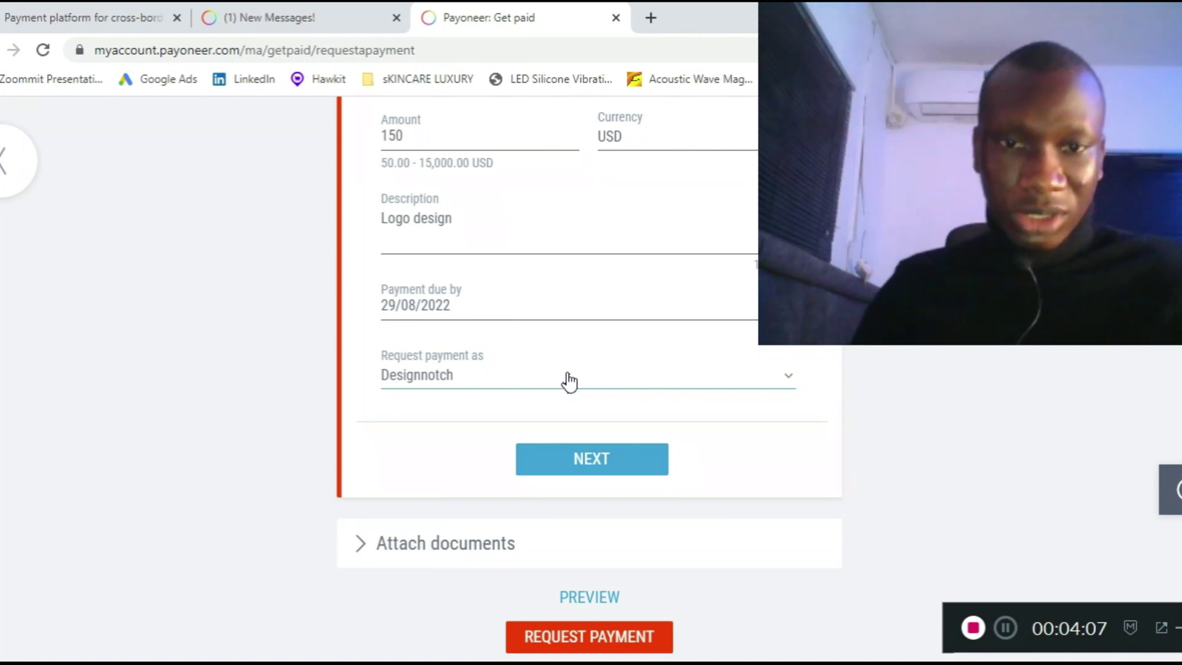
click(568, 382)
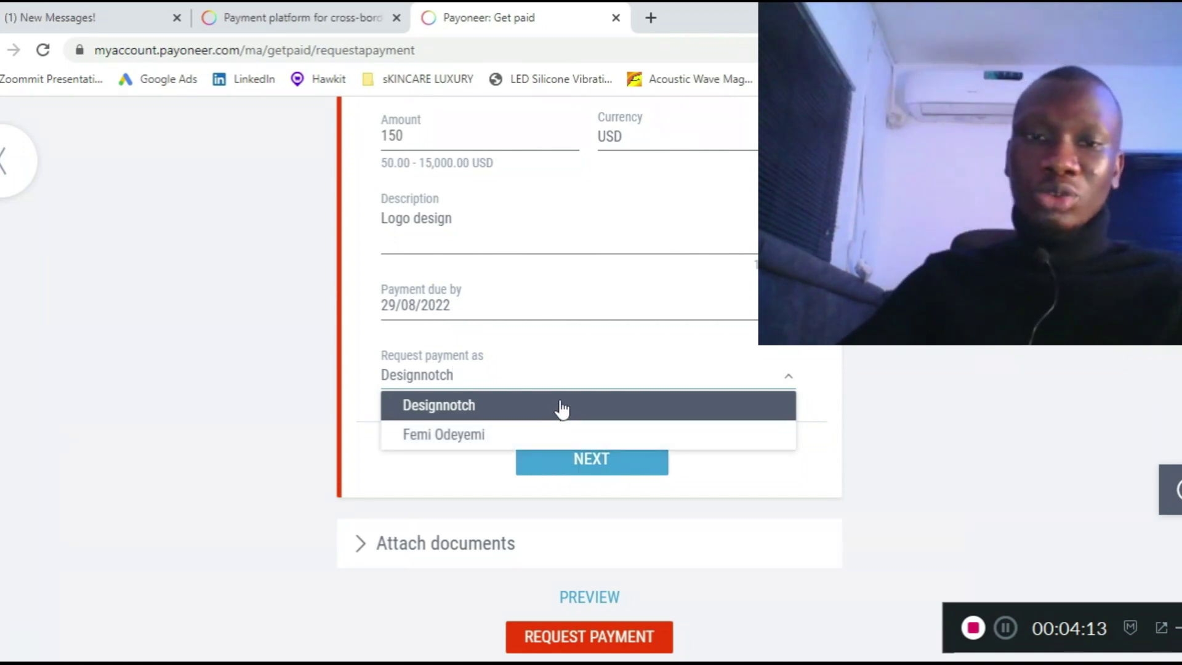
click(562, 409)
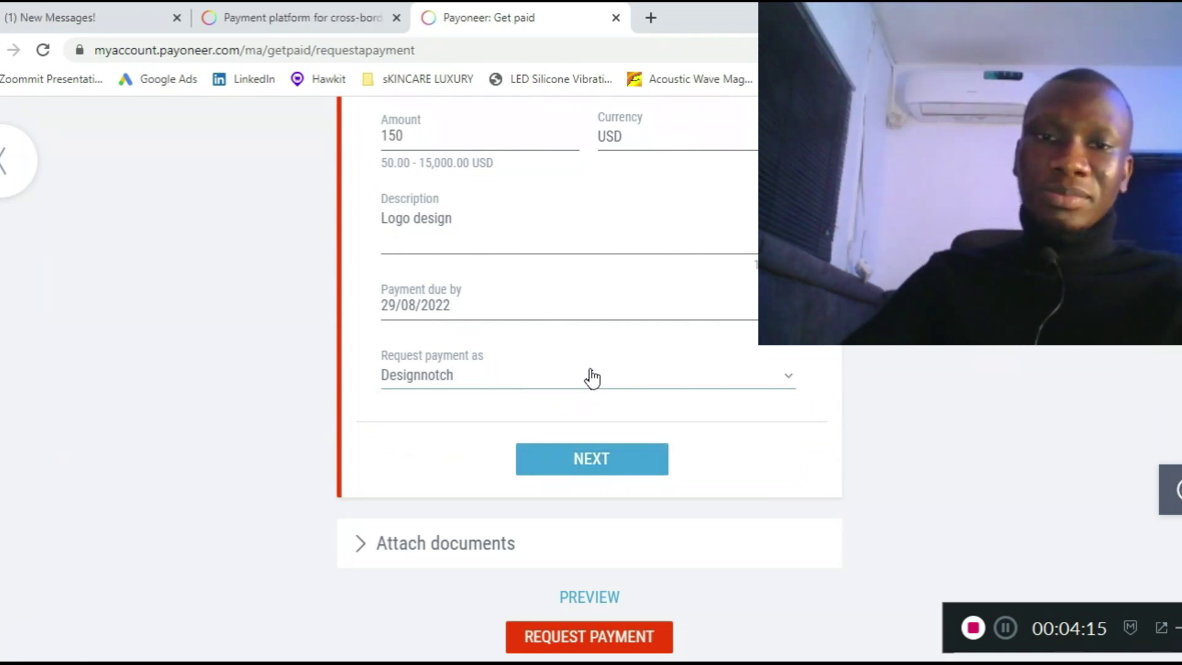
click(584, 387)
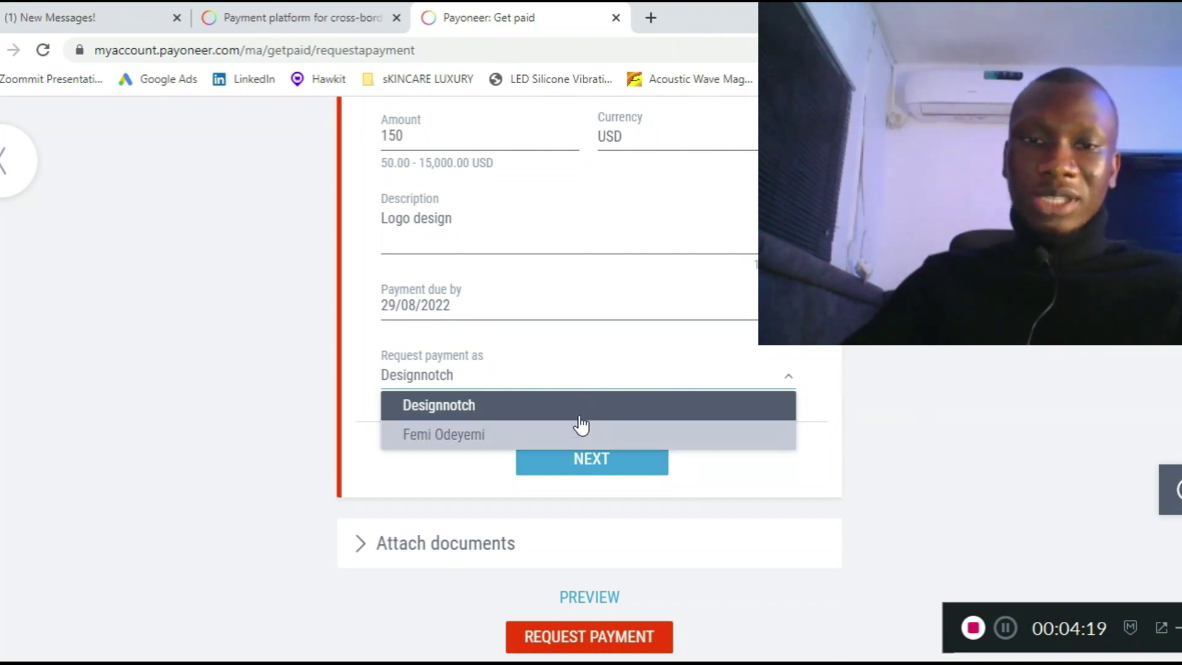
click(586, 411)
click(624, 456)
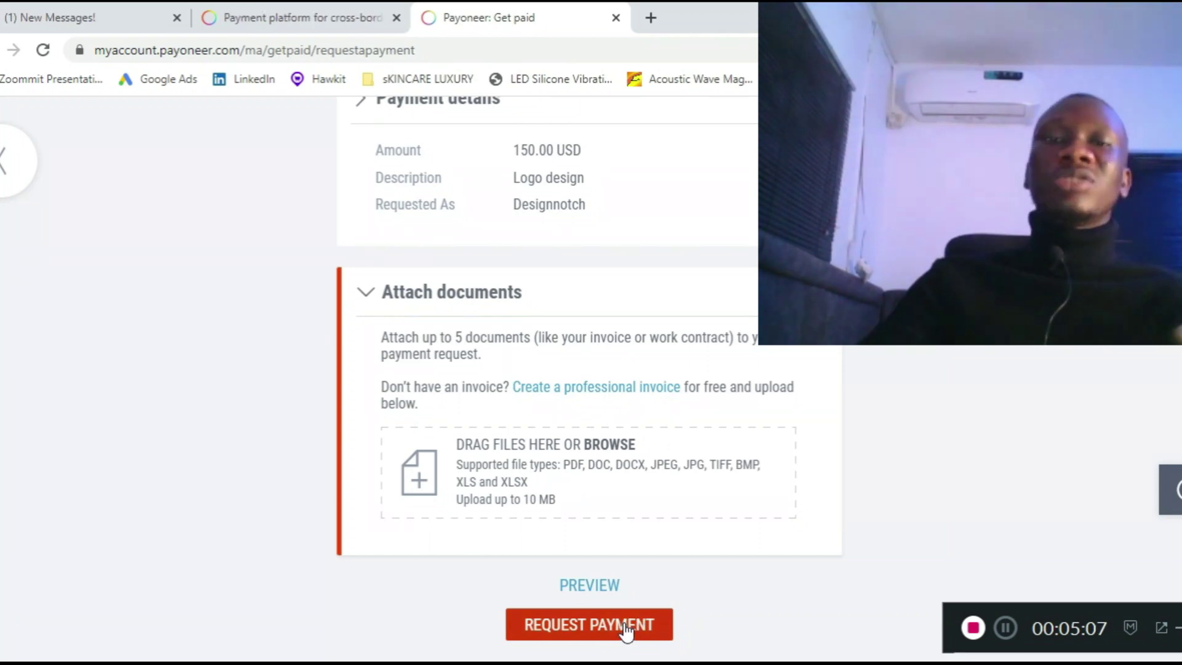
- Preview the 150.00 USD Logo design payment request
click(611, 589)
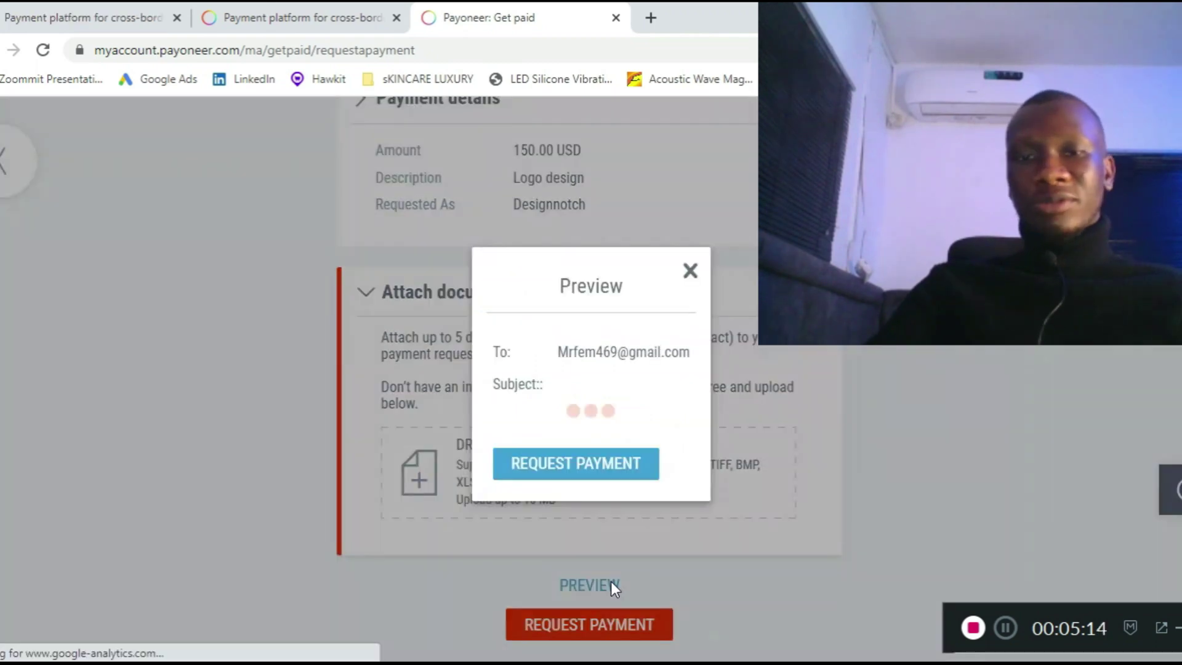
- Submit the payment request to the new payer from the Preview dialog
click(578, 462)
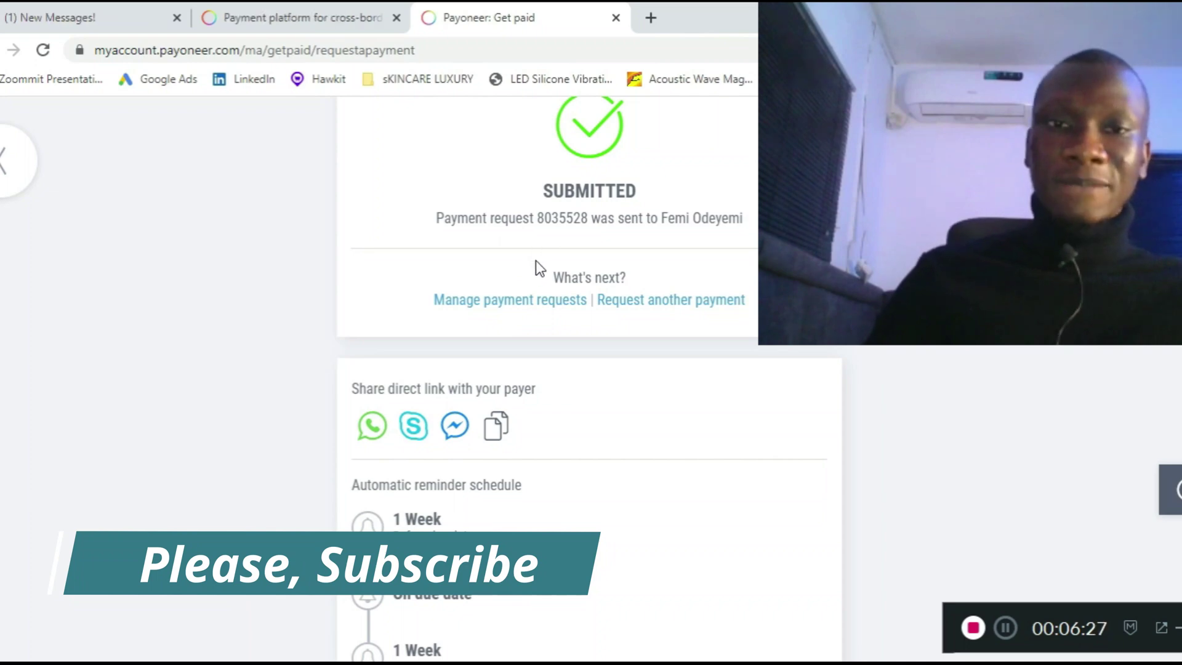
click(497, 426)
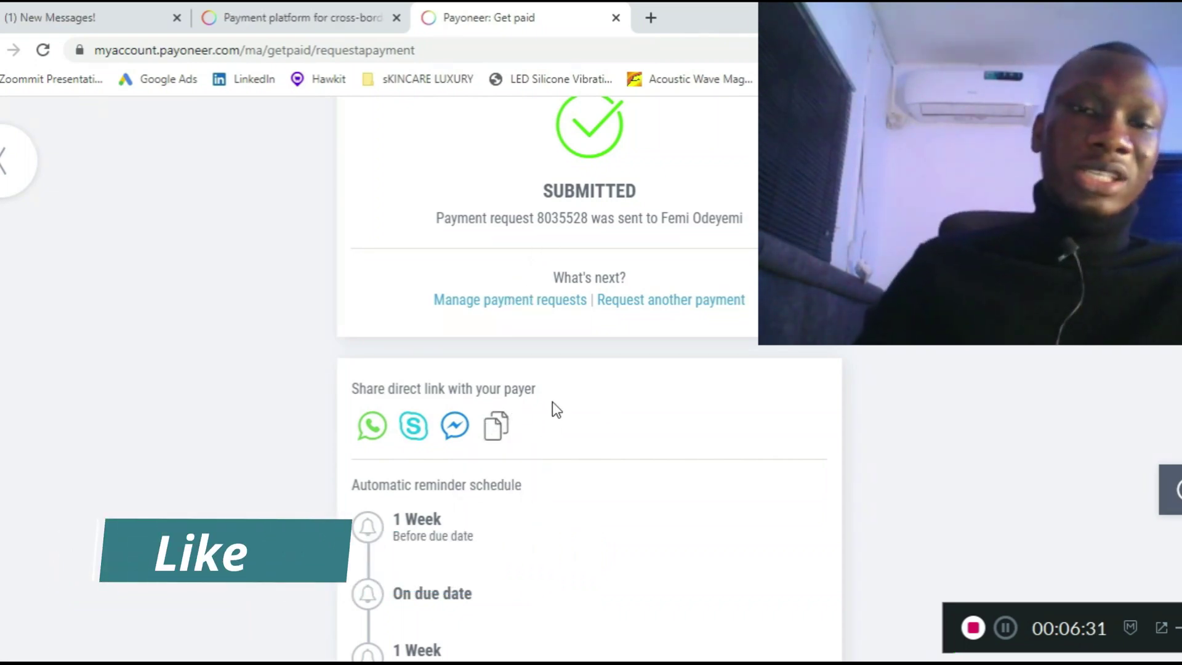
- Scroll through the SUBMITTED confirmation and its direct-link sharing and reminder options
scroll(515, 374, down, 2)
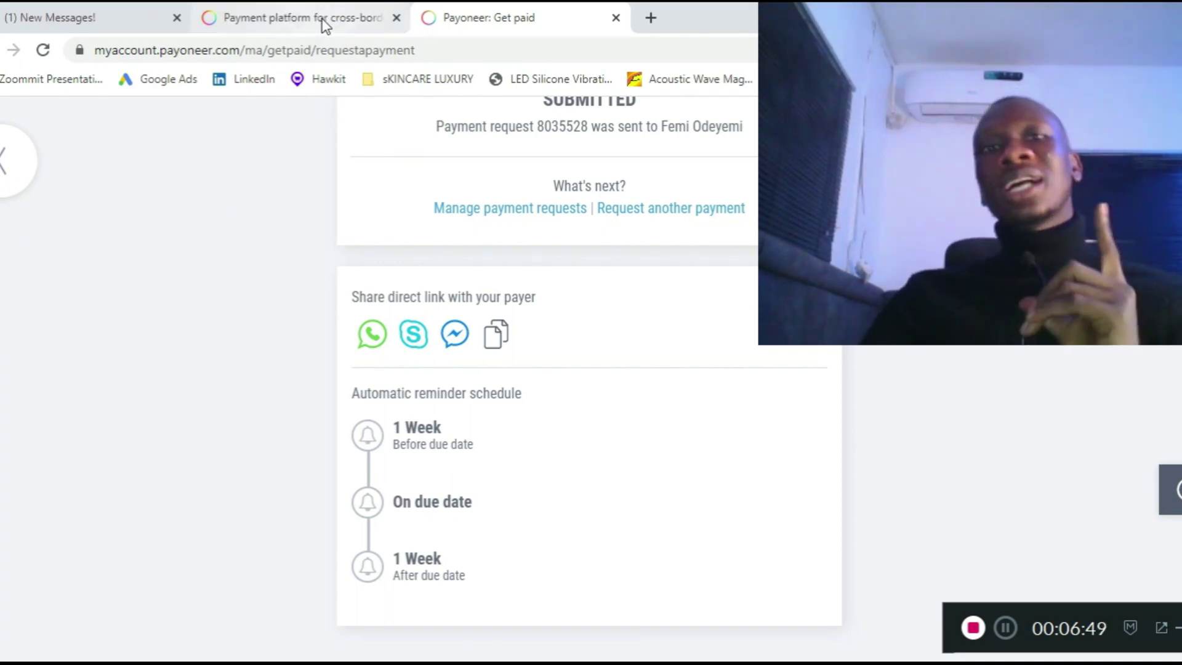
mouse_move(325, 26)
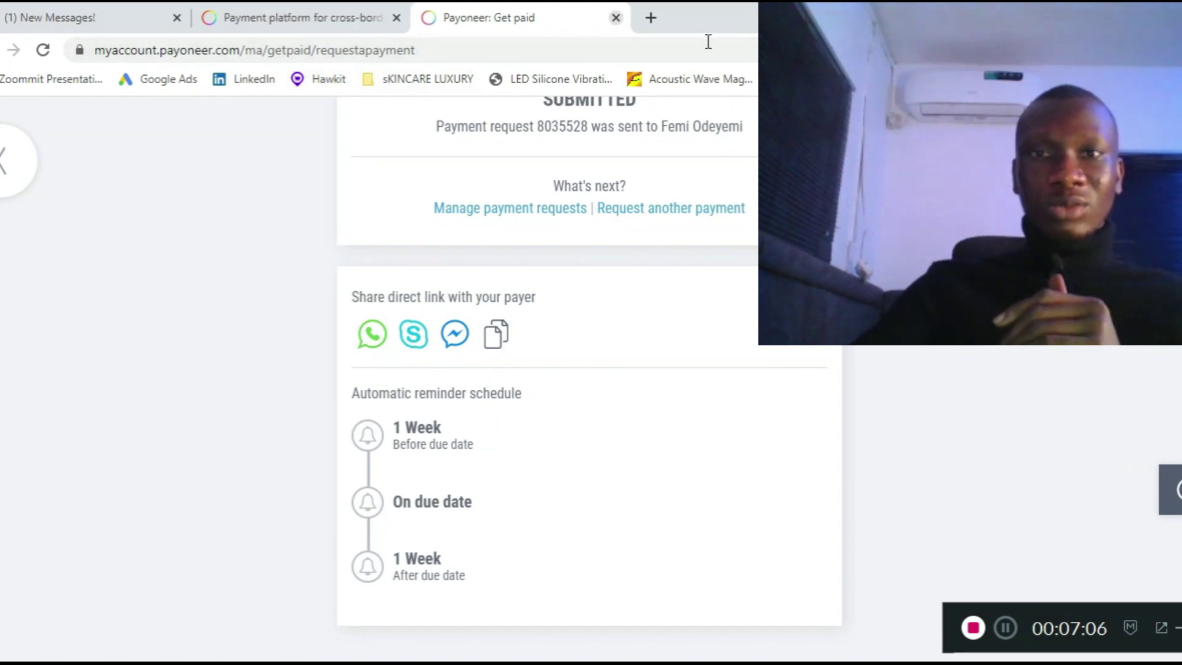
scroll(589, 369, up, 3)
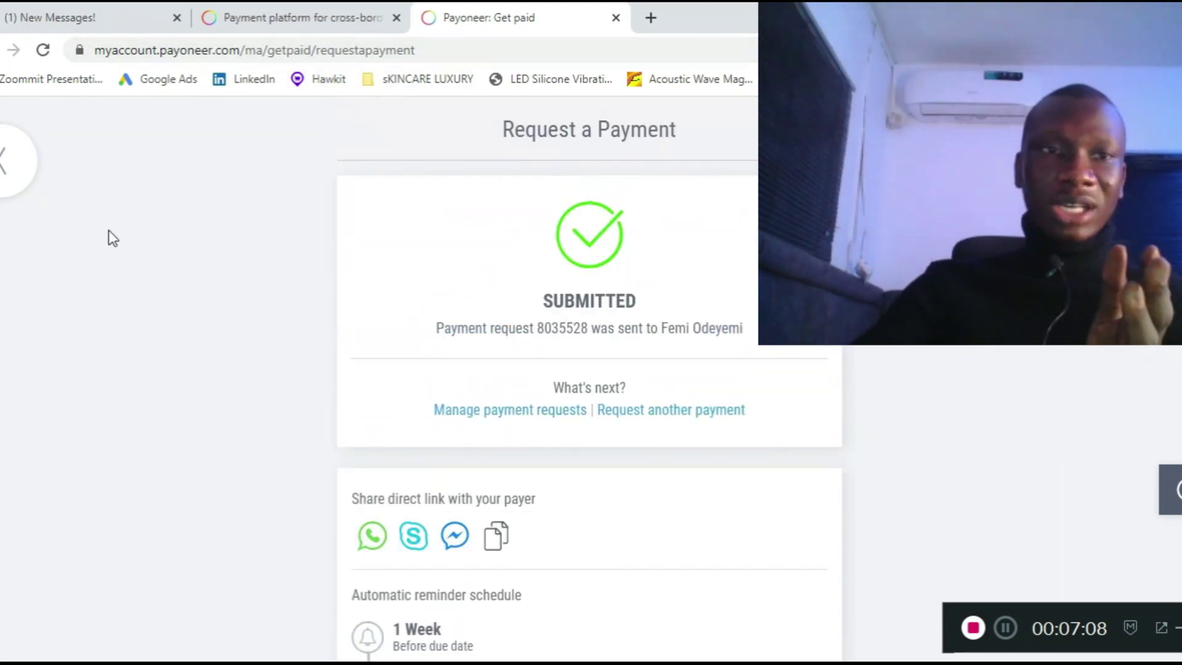
- Return to the Get paid section showing Request a payment and Receiving accounts
click(6, 137)
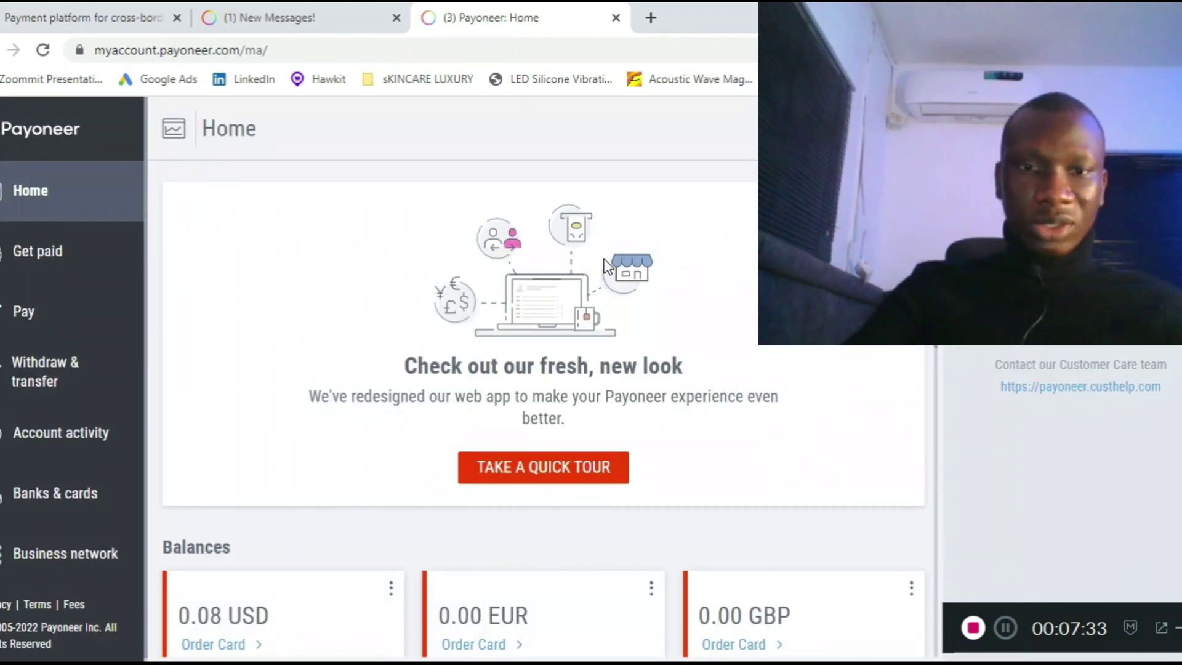
scroll(608, 267, down, 3)
click(38, 259)
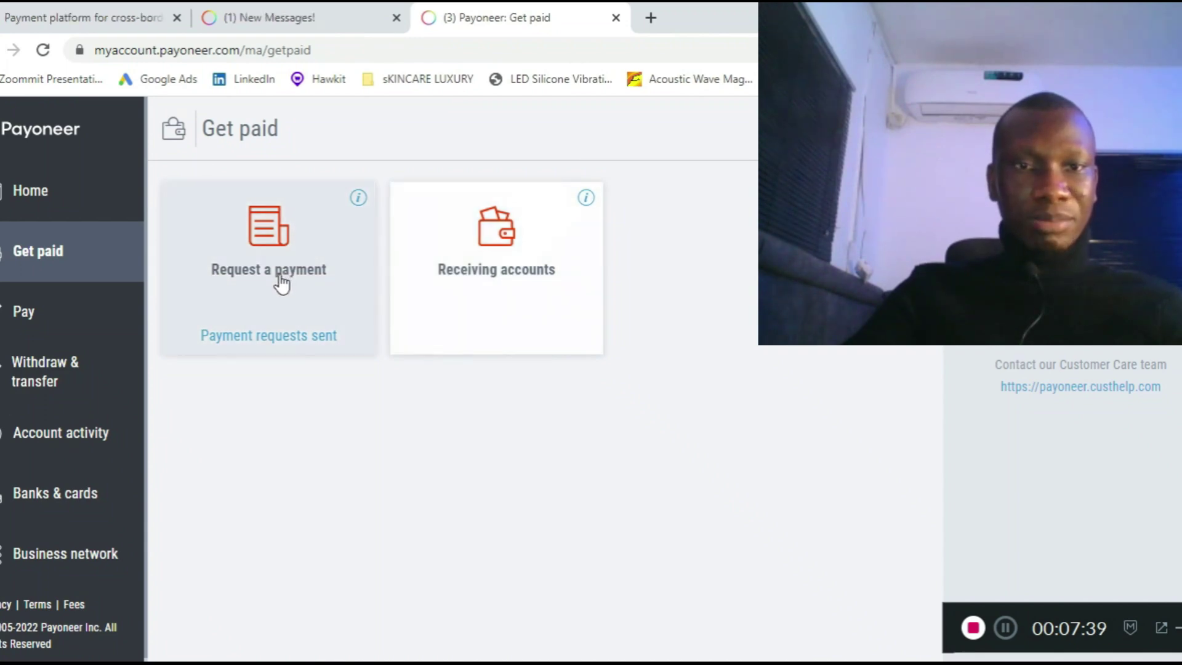
- Open Request a Payment from Get paid and review the 5,000.00 USD requirement, 2,037.86 USD remaining
click(280, 274)
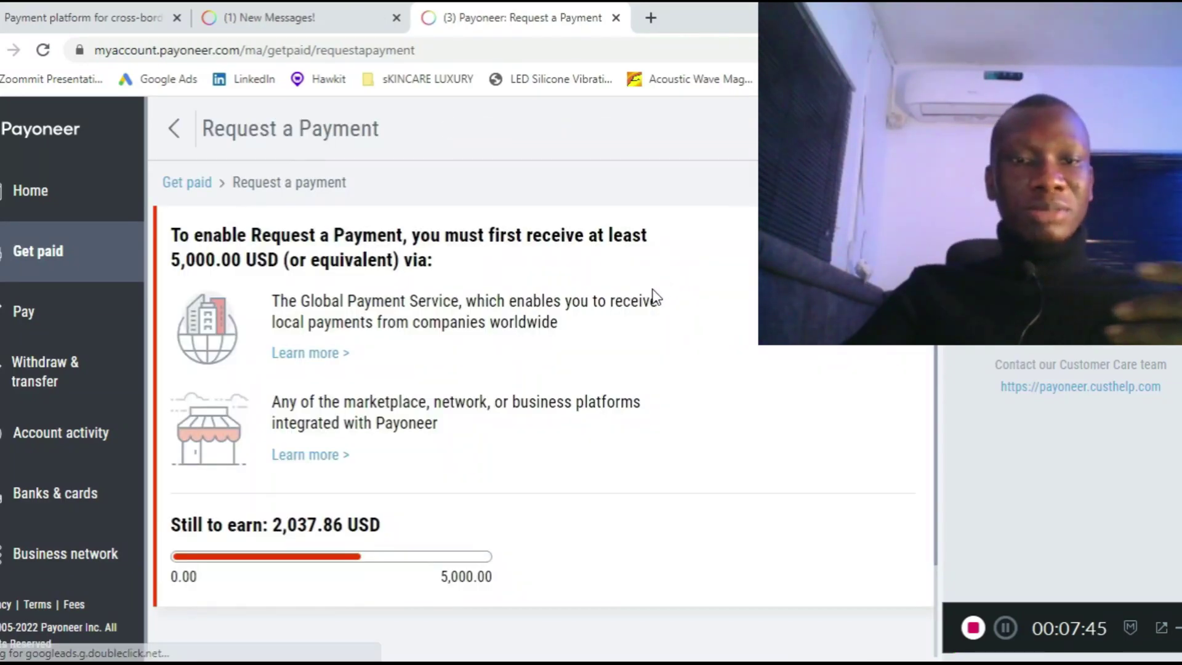
scroll(654, 296, down, 2)
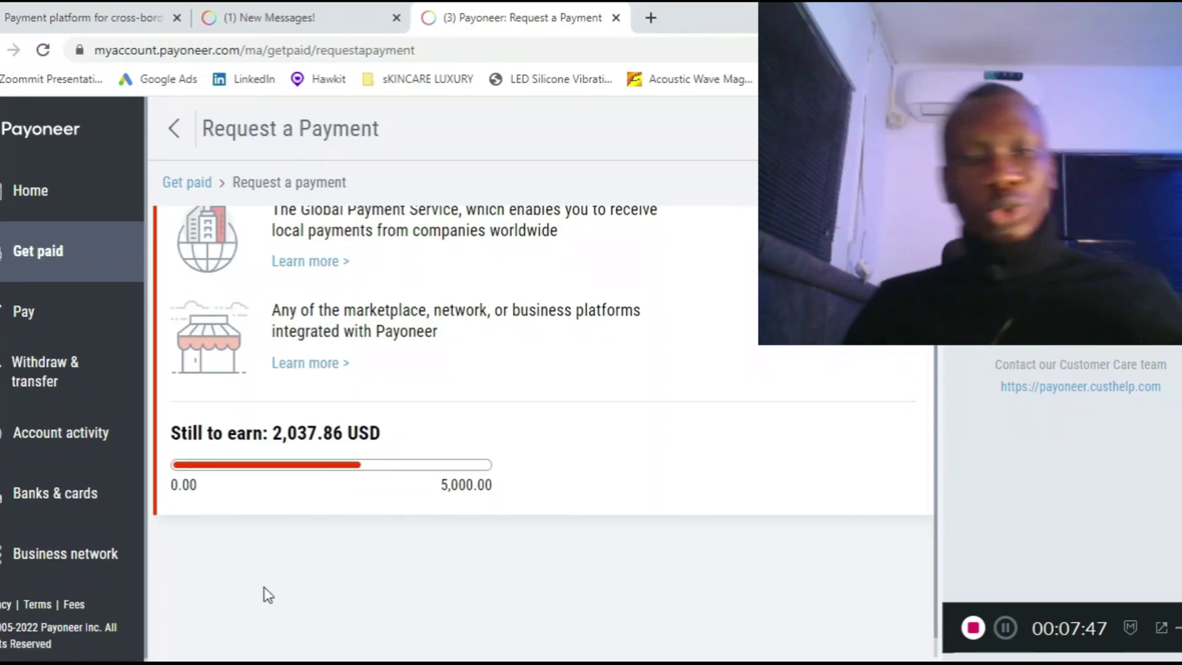
scroll(439, 431, up, 2)
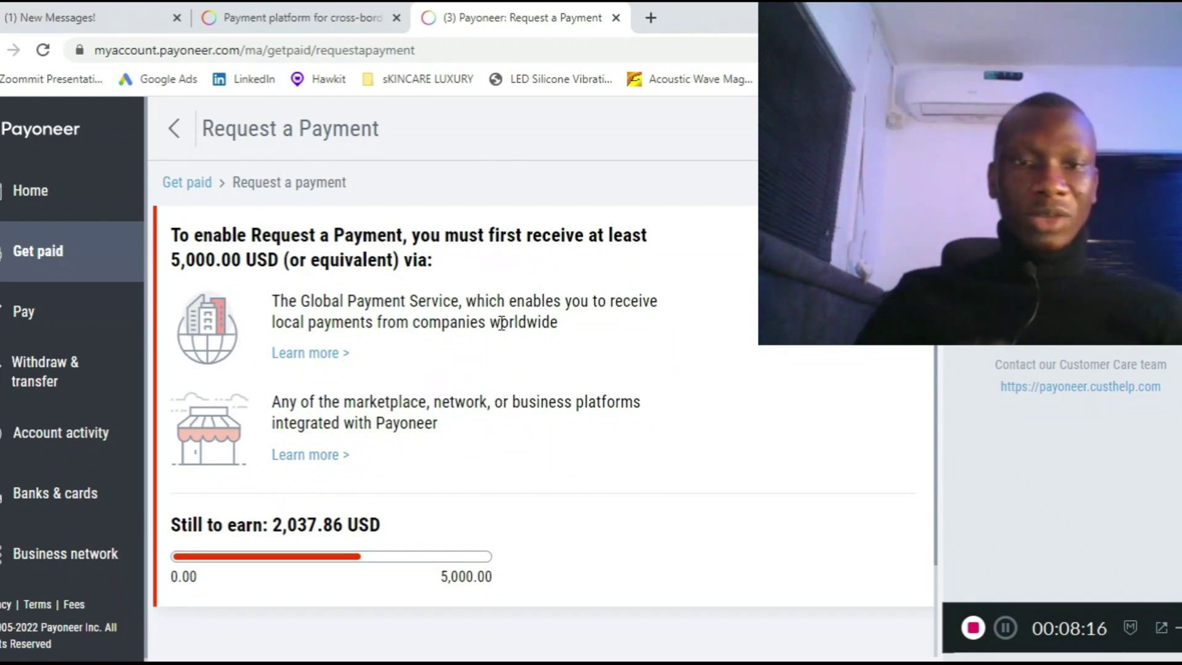
scroll(502, 335, down, 2)
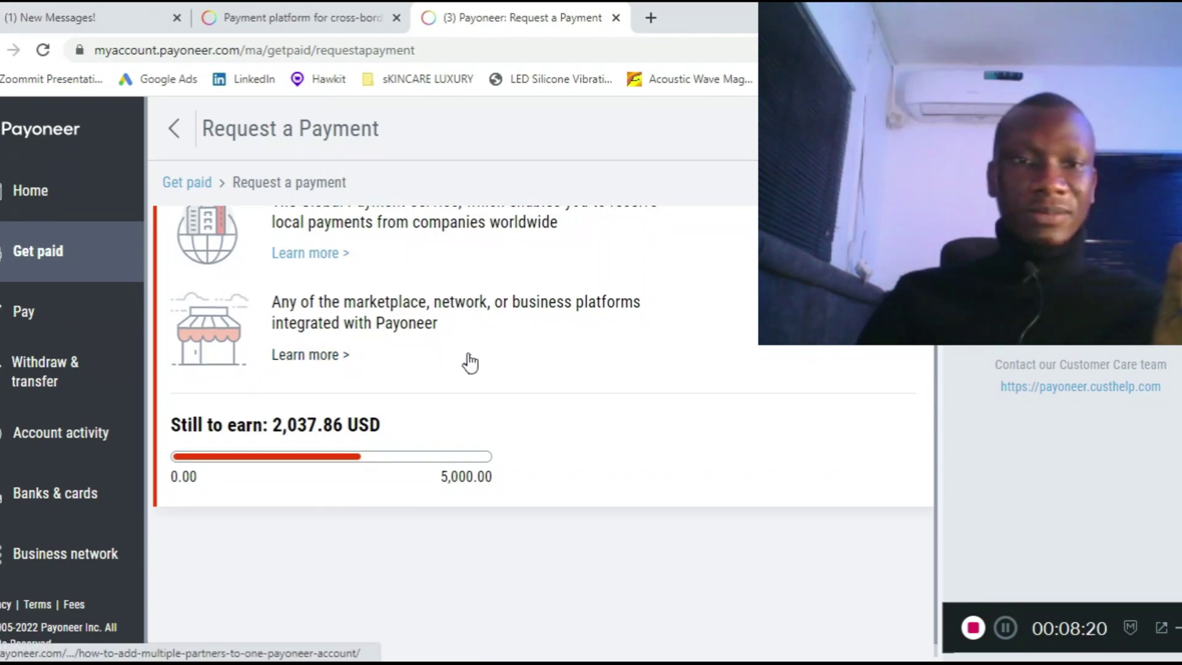
scroll(474, 336, up, 2)
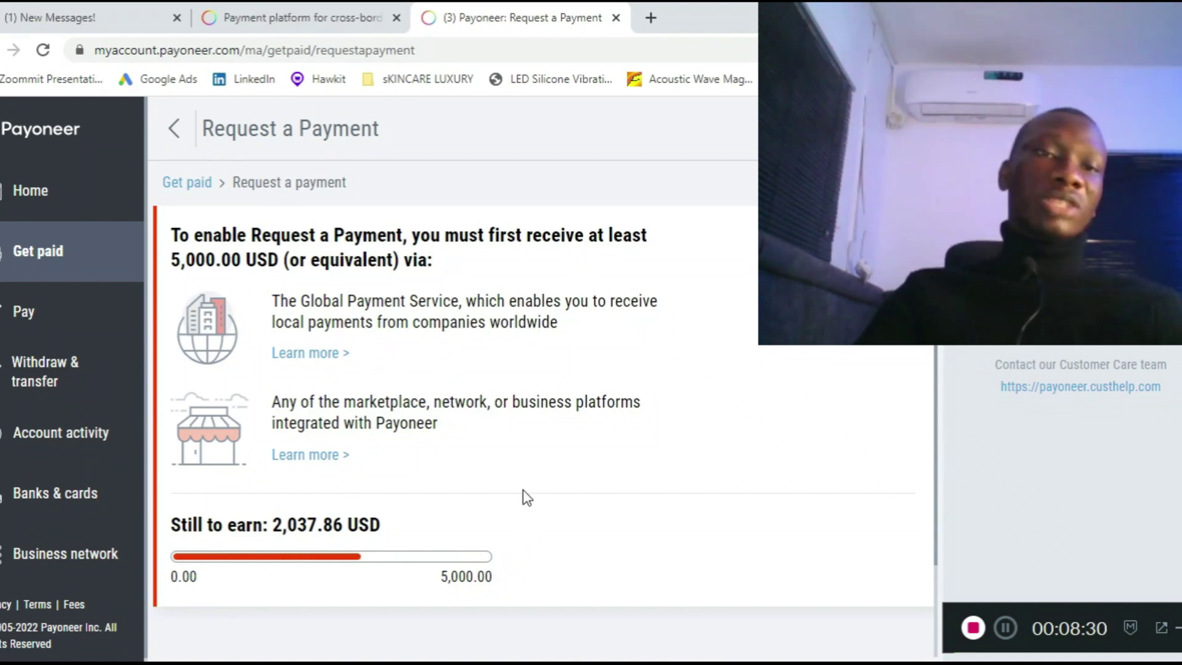
scroll(338, 404, down, 1)
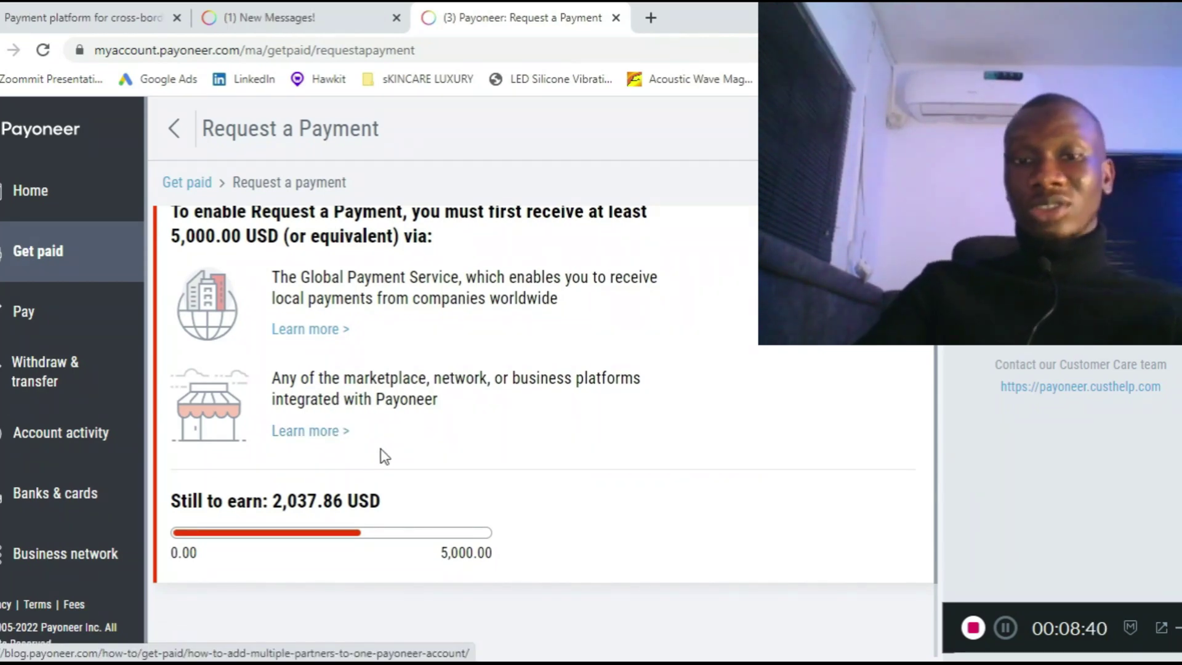
scroll(394, 388, down, 1)
scroll(406, 326, up, 1)
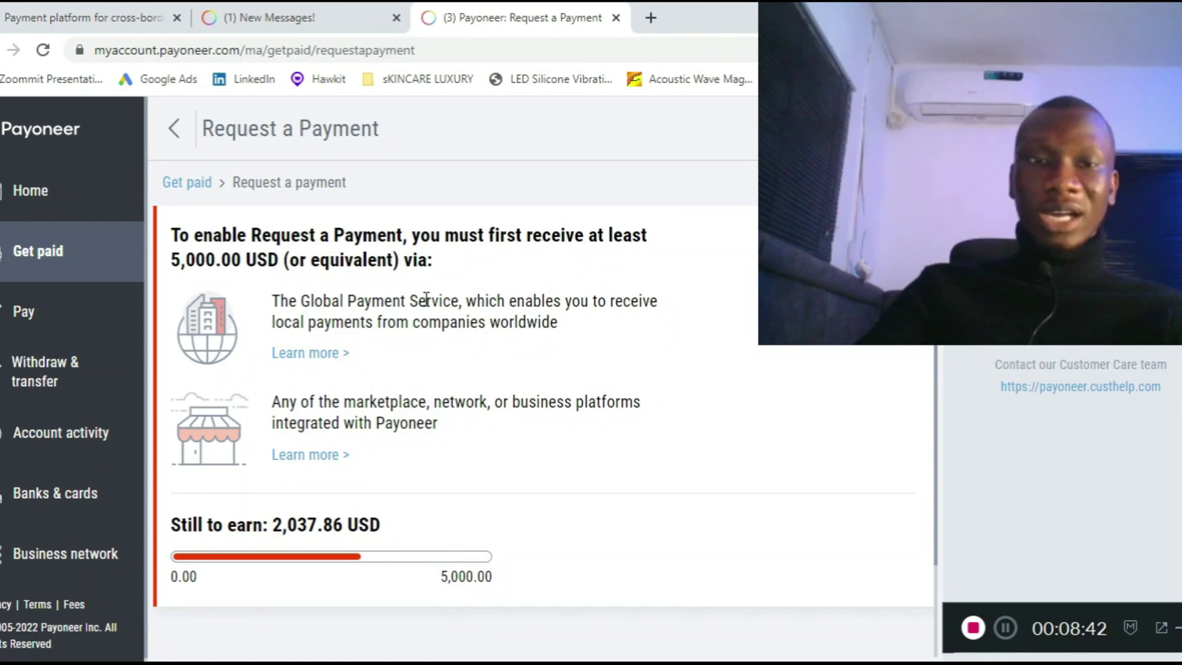